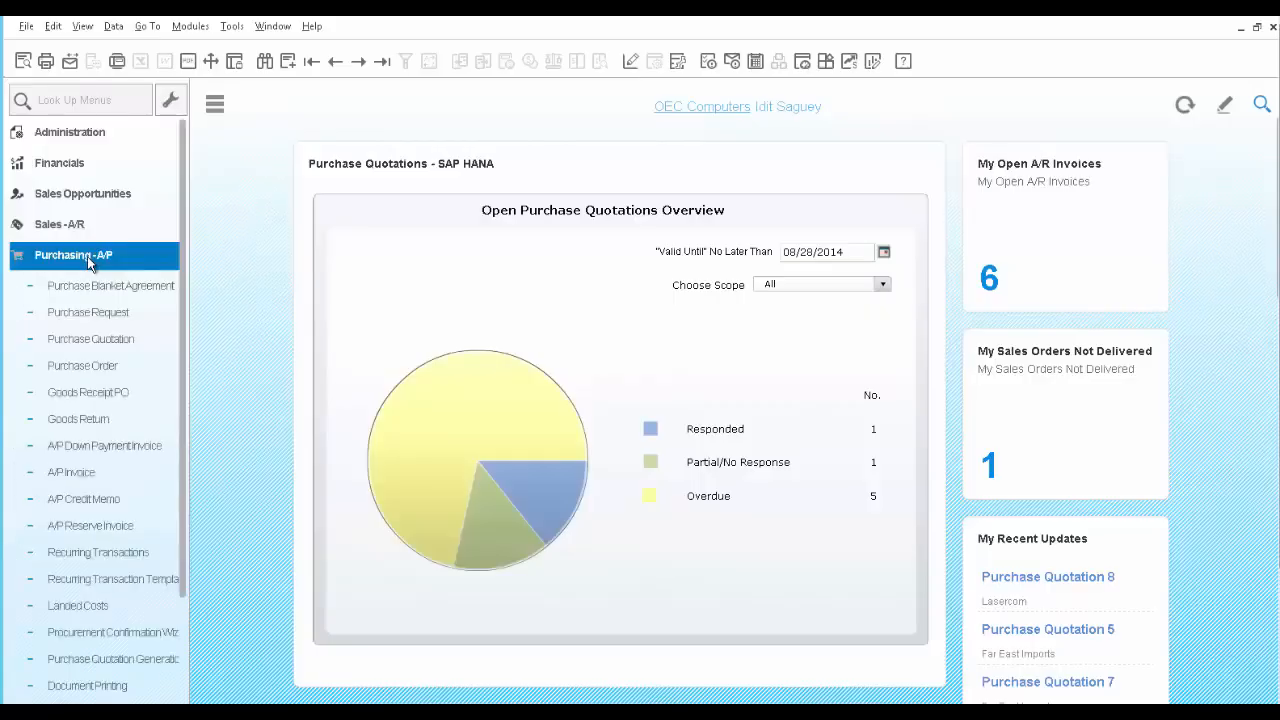
Open the most recent purchase blanket agreement and show its item details
{"action": "left_click", "coordinate": [93, 166]}
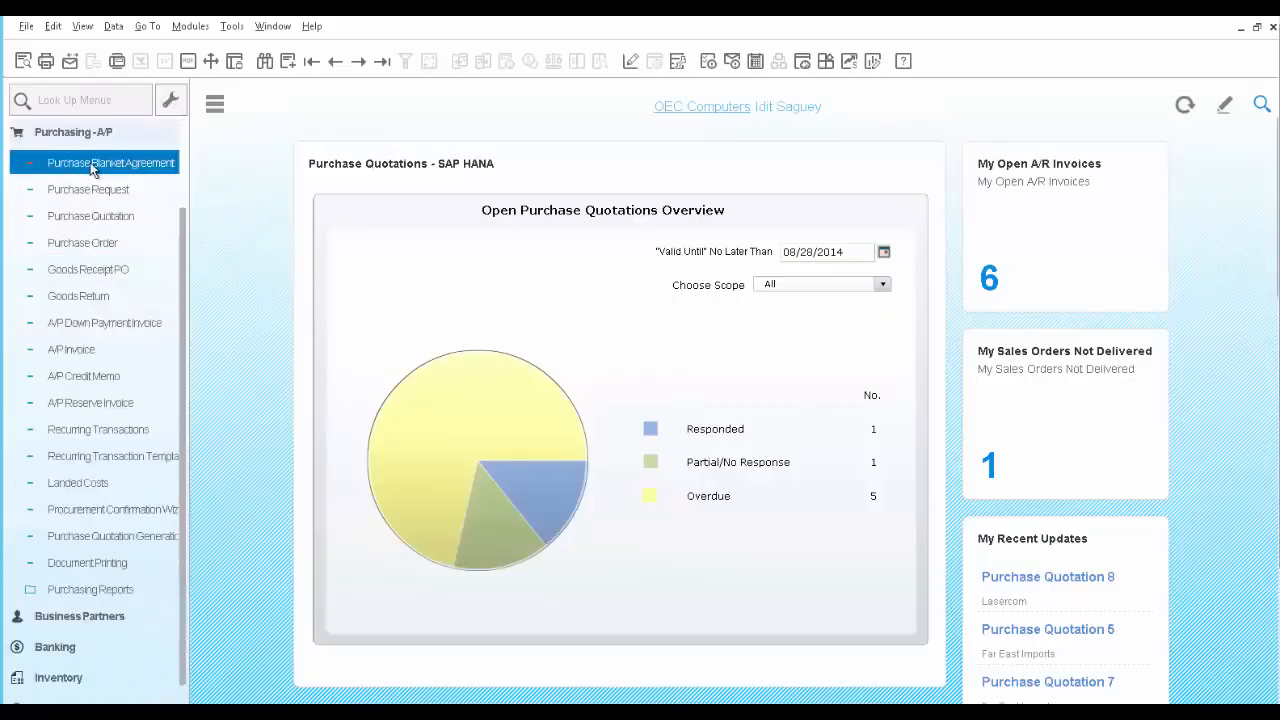
{"action": "left_click", "coordinate": [381, 61]}
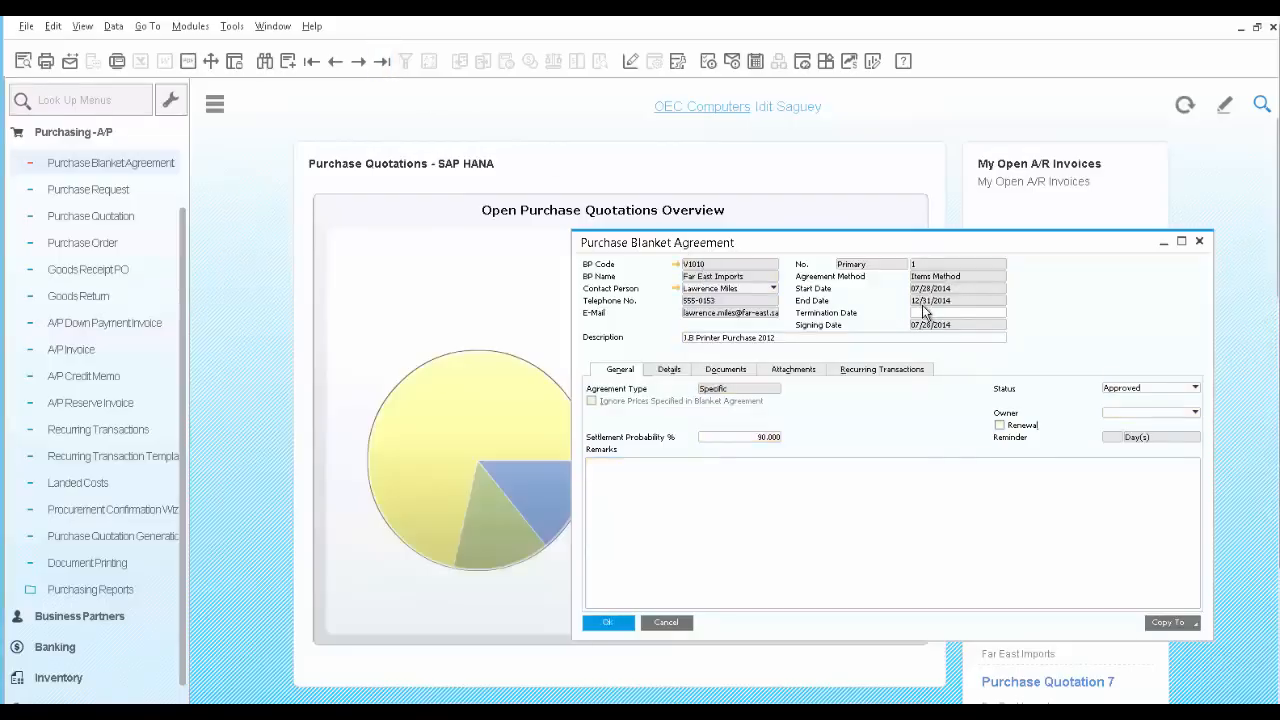
{"action": "left_click", "coordinate": [762, 342]}
{"action": "left_click", "coordinate": [666, 370]}
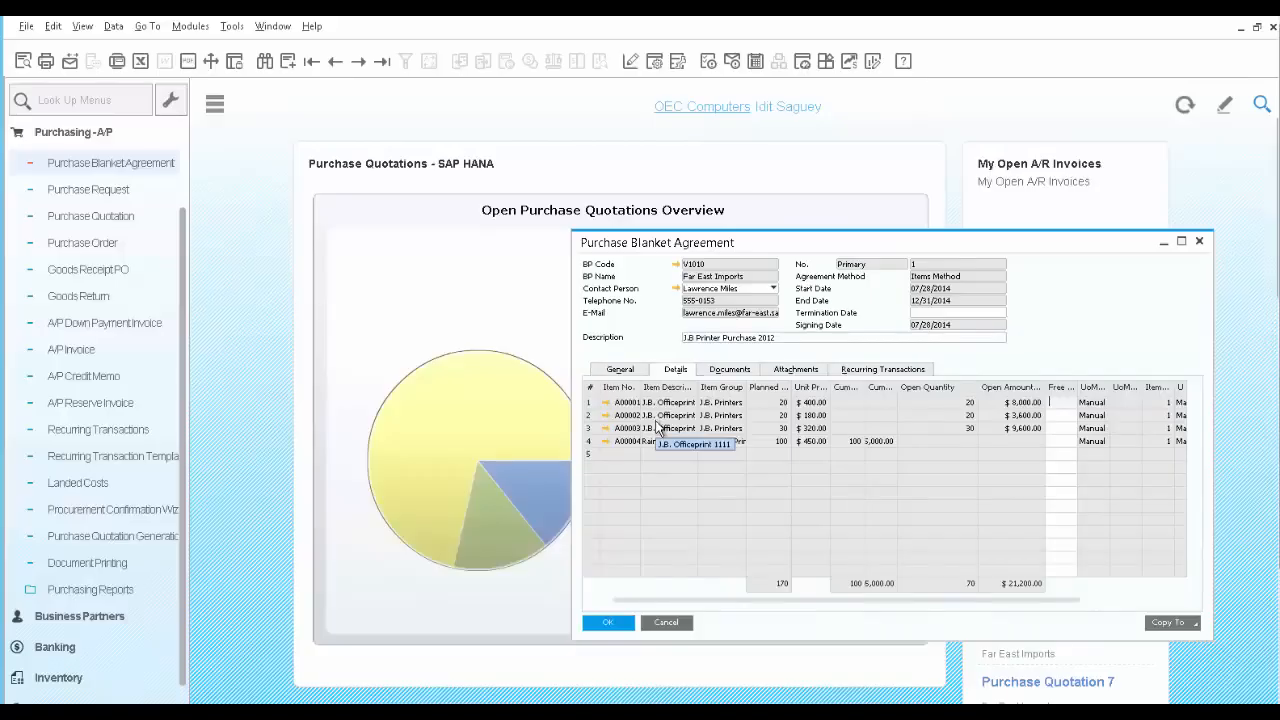
Review the row details with the release schedule for item A00003 in the blanket agreement, and select the Rainbow Color printer row
{"action": "double_click", "coordinate": [594, 431]}
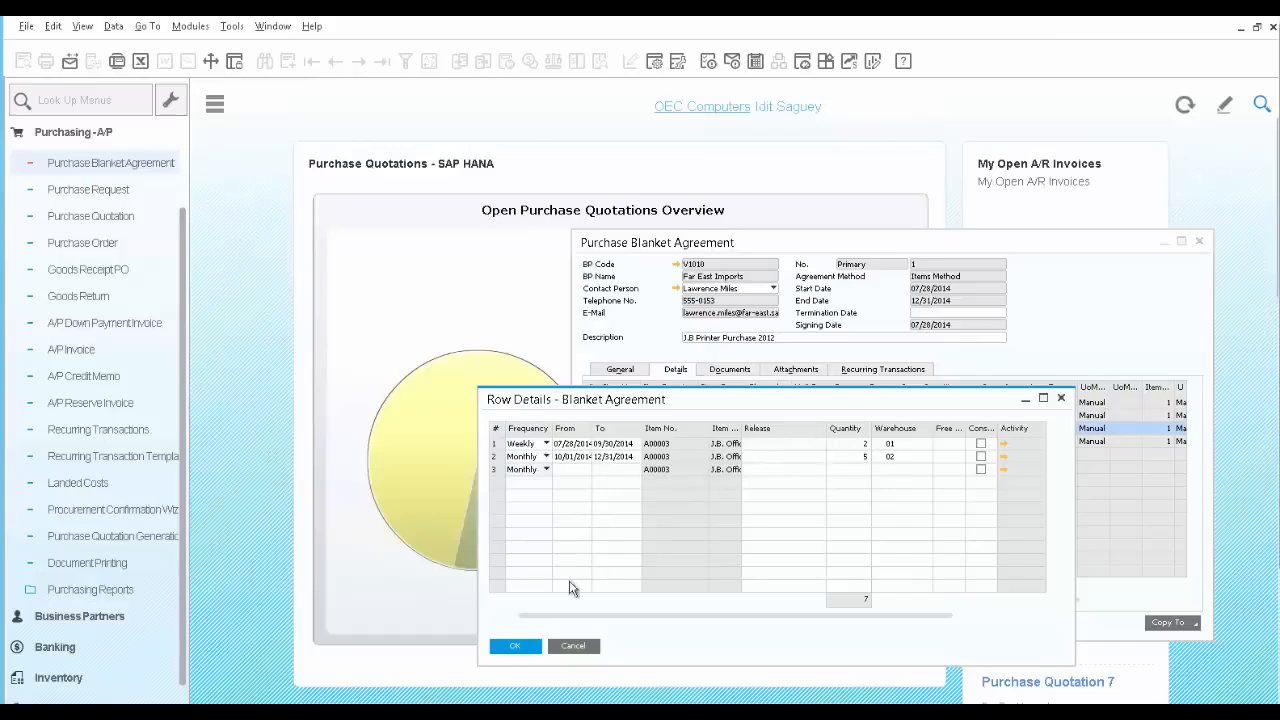
{"action": "left_click", "coordinate": [517, 646]}
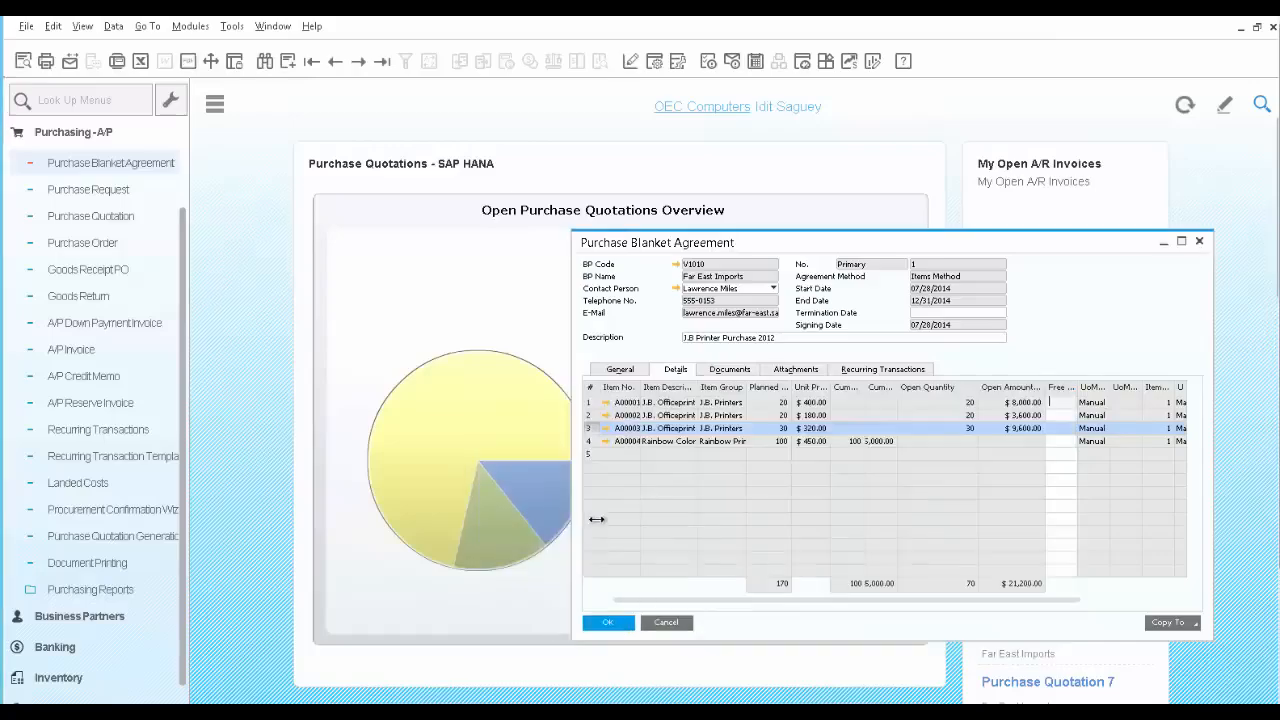
{"action": "left_click", "coordinate": [590, 441]}
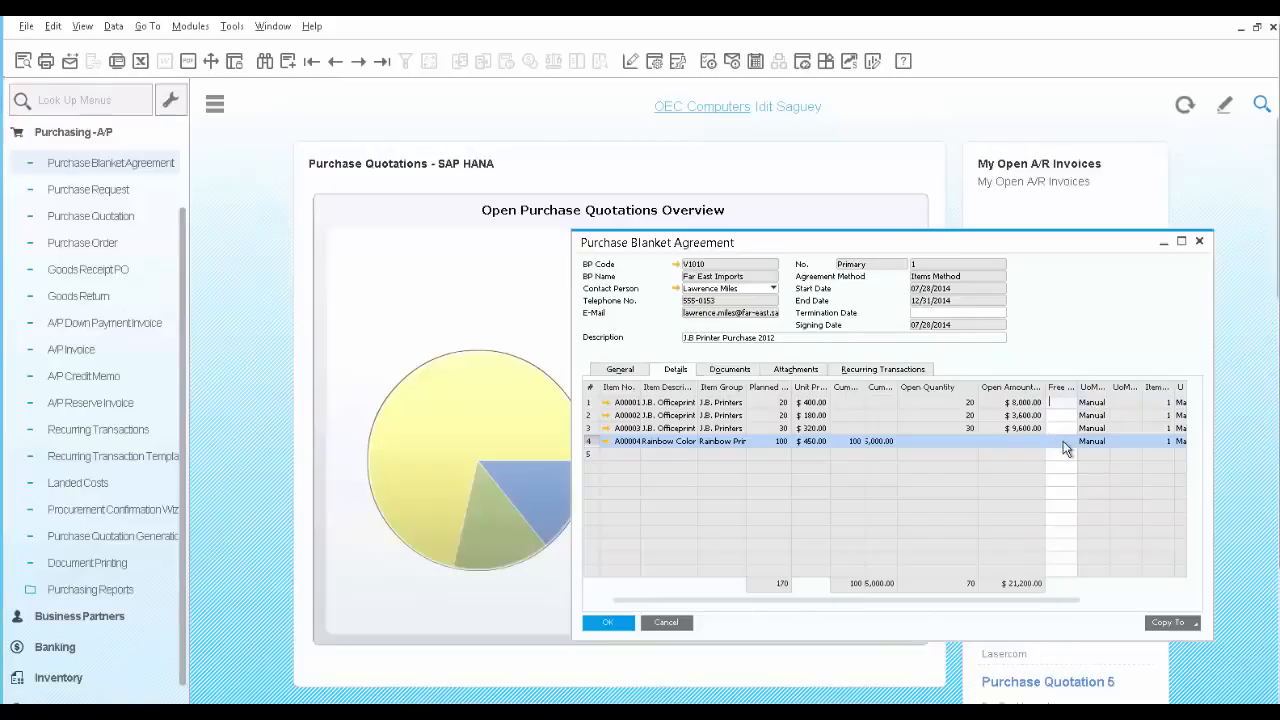
Start a purchase order for vendor Far East Imports with item A00001 in the first row
{"action": "left_click", "coordinate": [98, 248]}
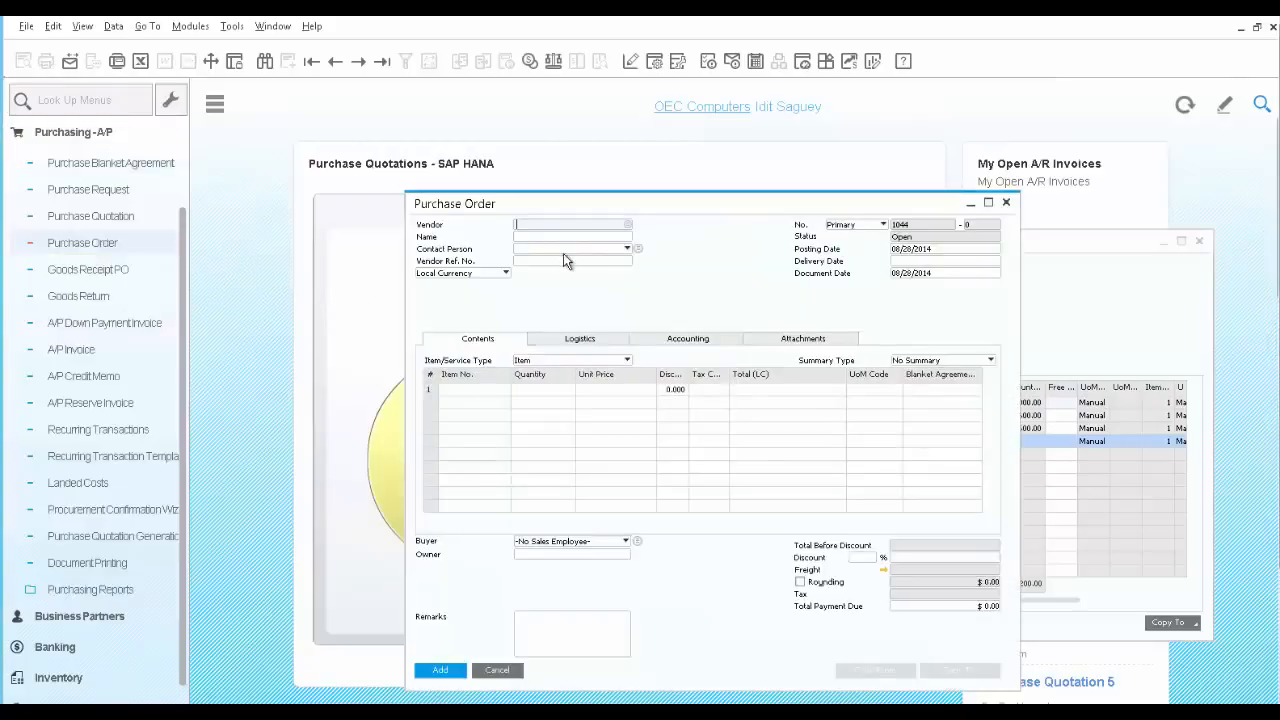
{"action": "left_click", "coordinate": [628, 224]}
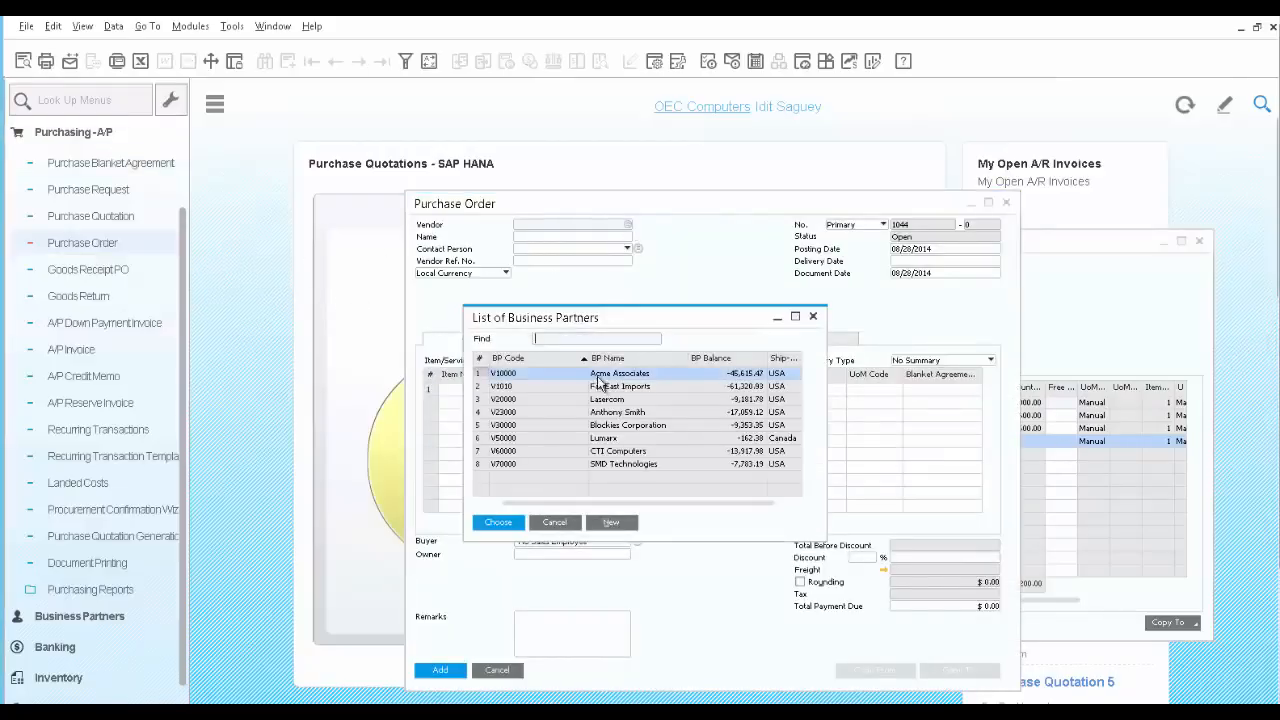
{"action": "left_click", "coordinate": [599, 388]}
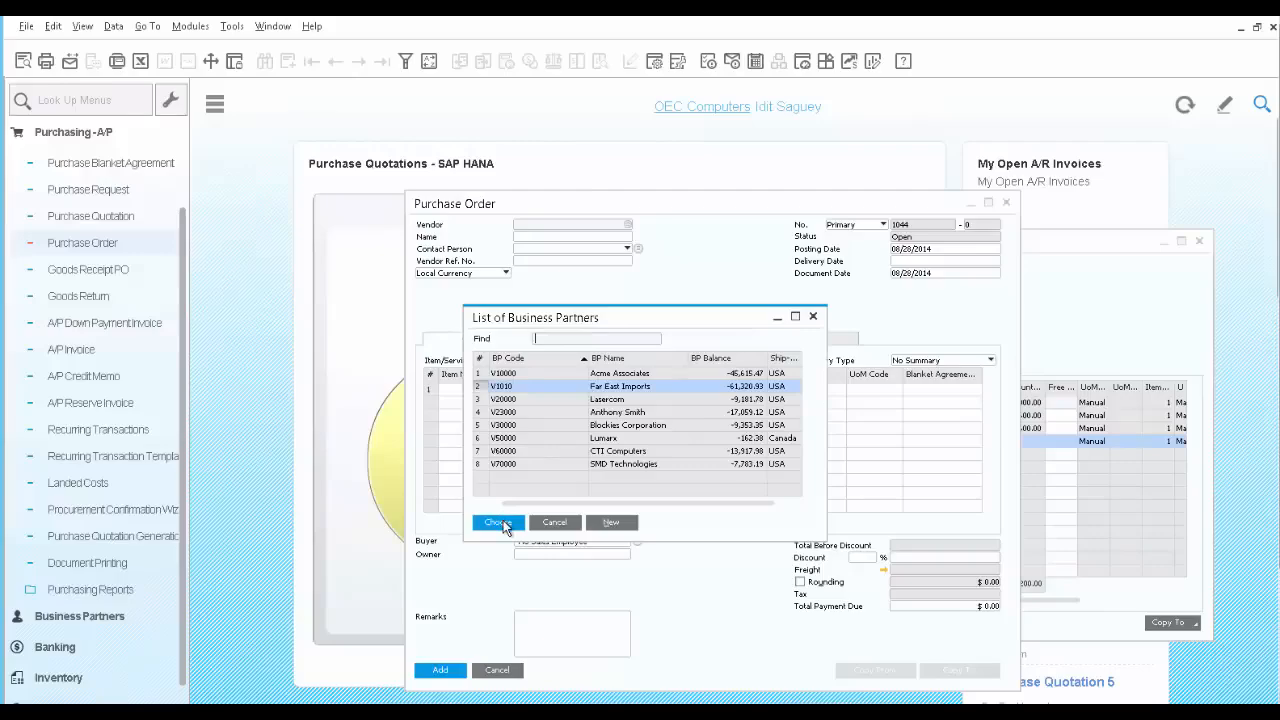
{"action": "left_click", "coordinate": [502, 524]}
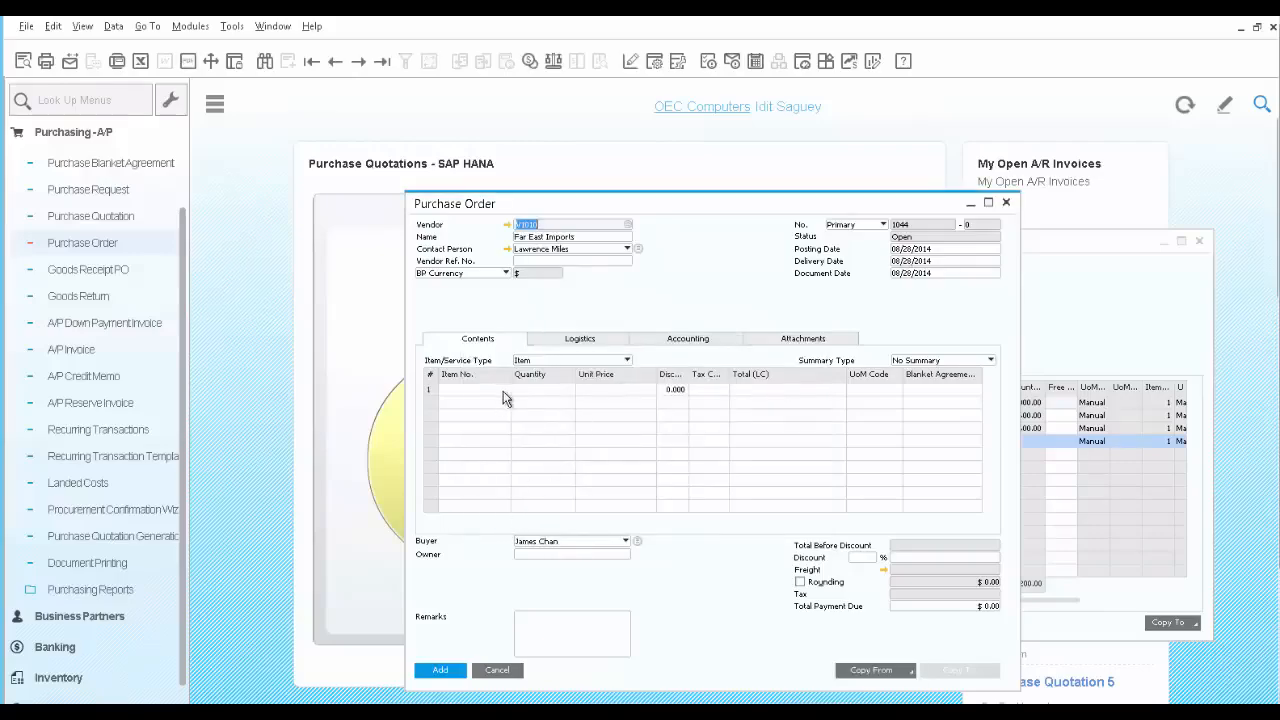
{"action": "left_click", "coordinate": [504, 396]}
{"action": "left_click", "coordinate": [504, 392]}
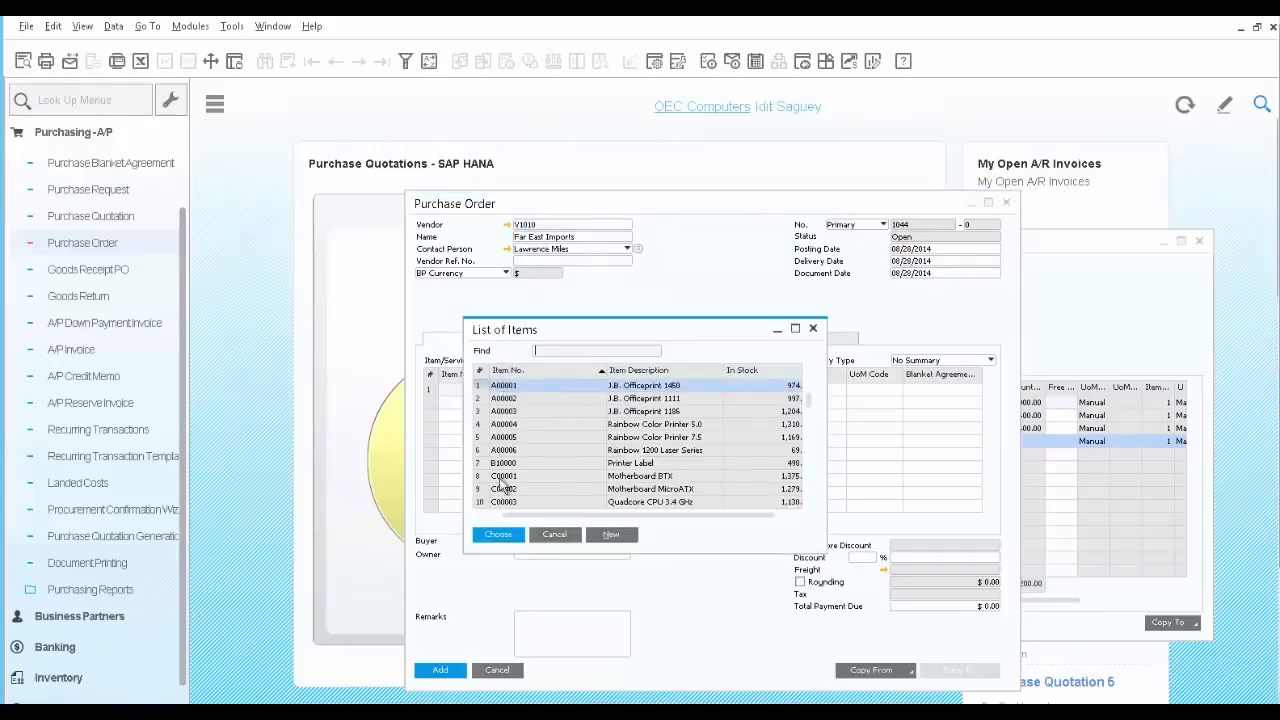
{"action": "left_click", "coordinate": [505, 537]}
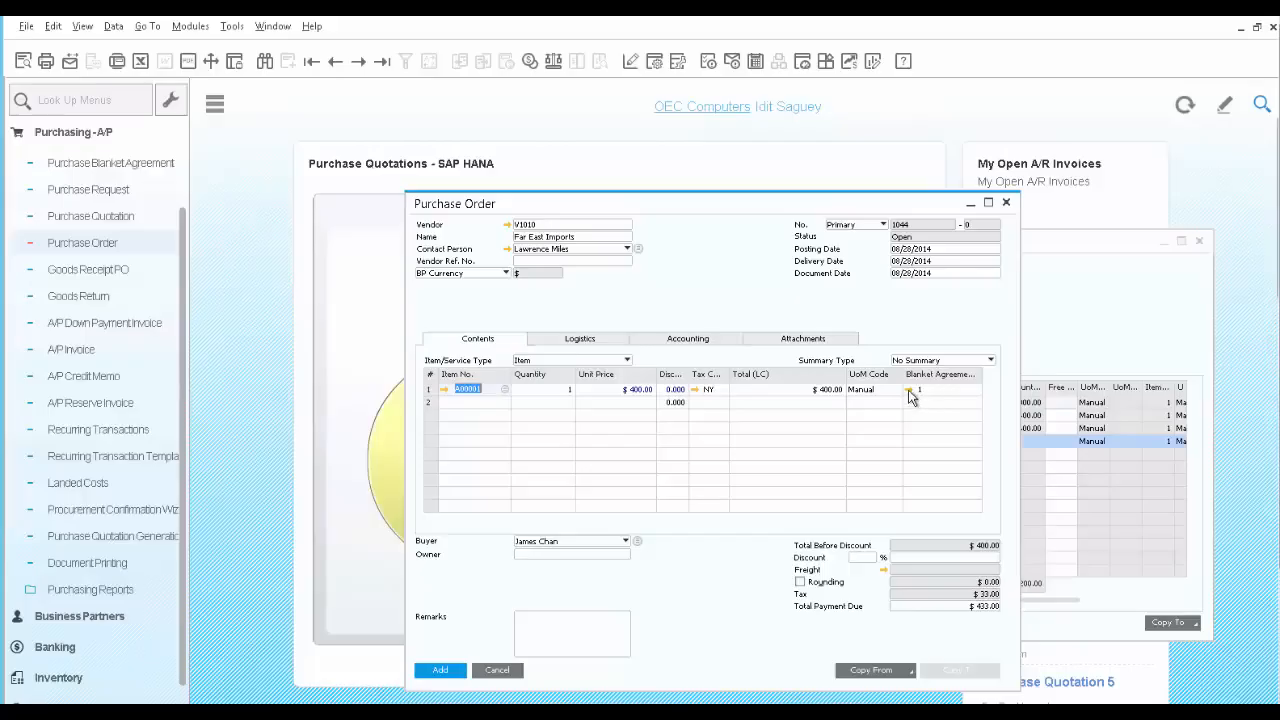
Check the blanket agreement linked to the item row and add the purchase order
{"action": "left_click", "coordinate": [909, 393]}
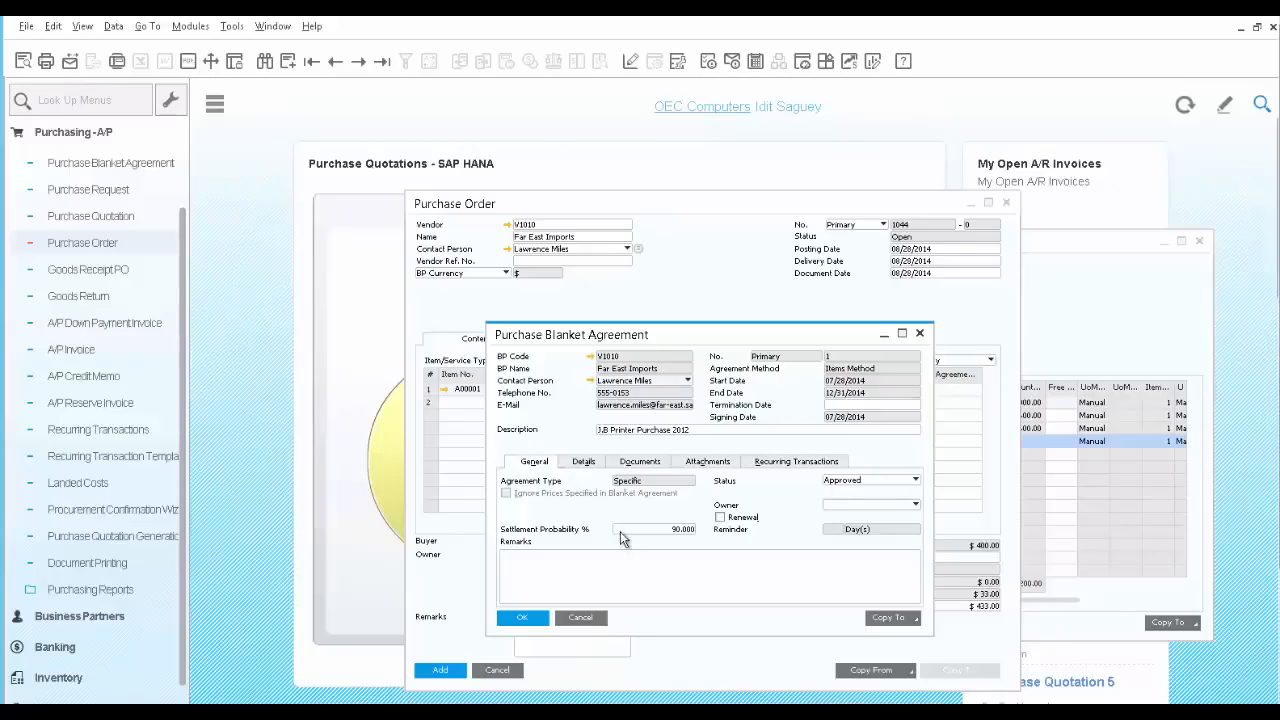
{"action": "left_click", "coordinate": [580, 617]}
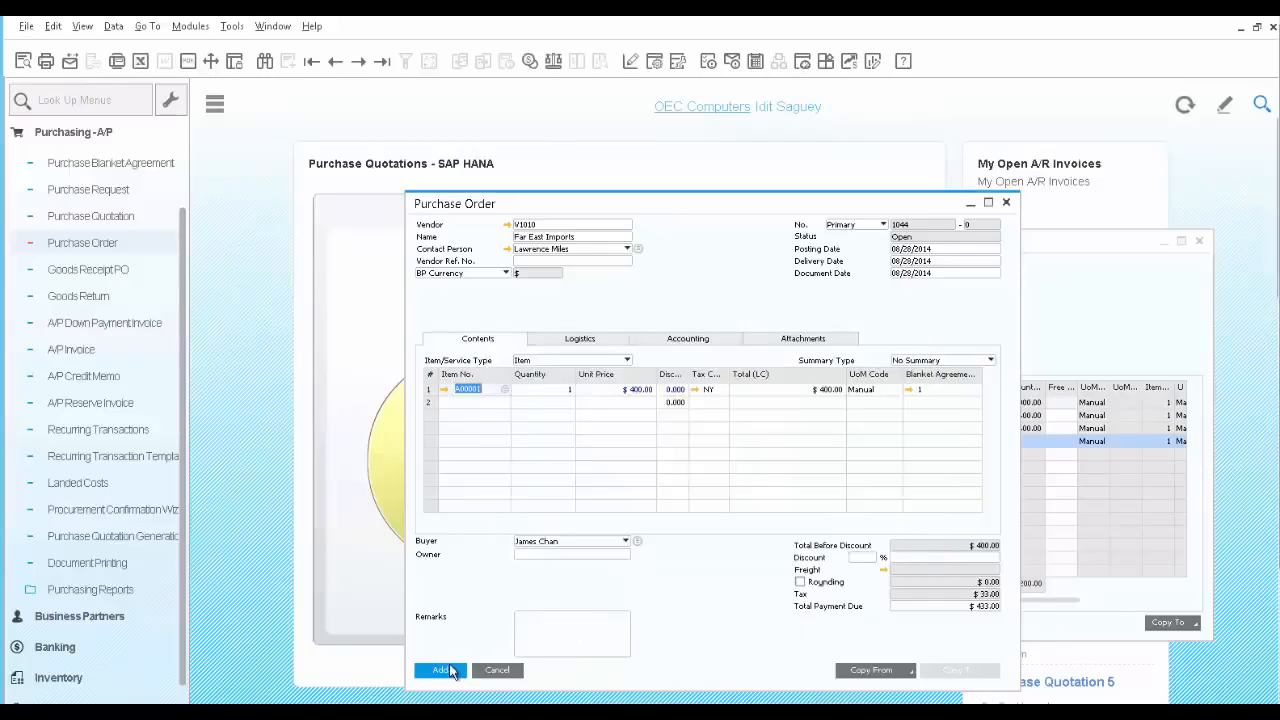
{"action": "left_click", "coordinate": [441, 670]}
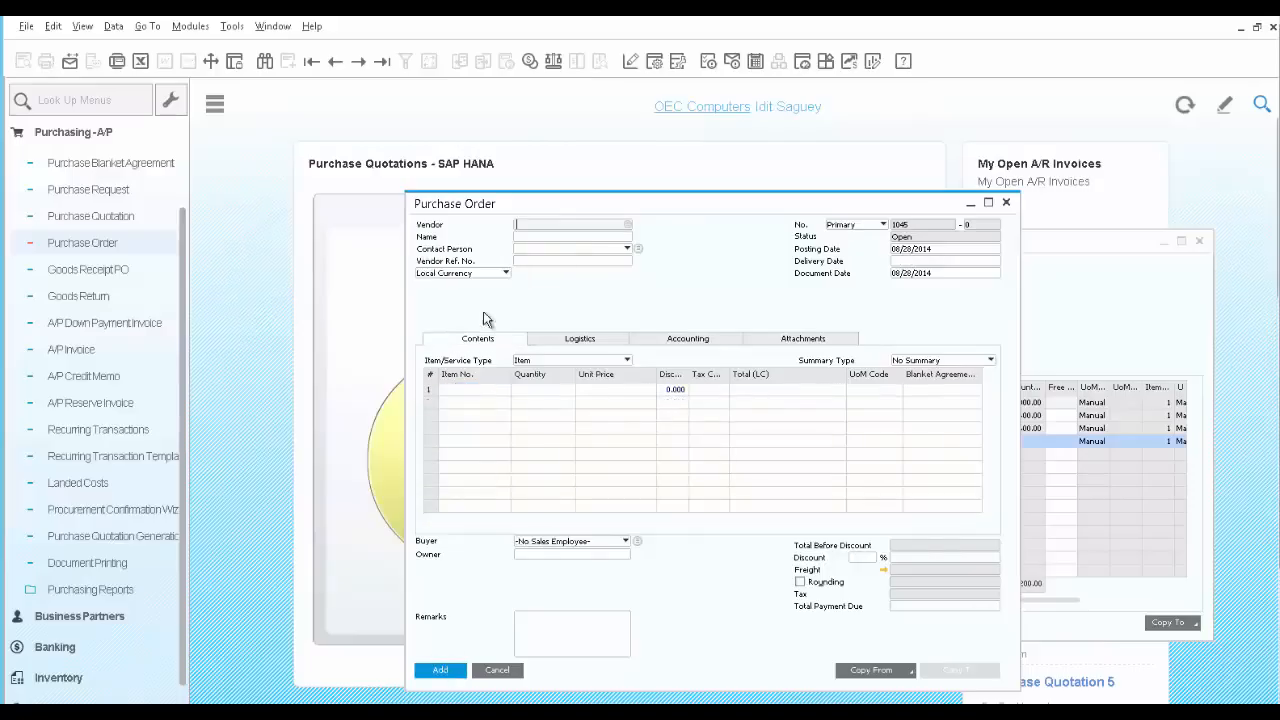
Copy the most recent purchase order to a Goods Receipt PO and add the receipt
{"action": "left_click", "coordinate": [383, 62]}
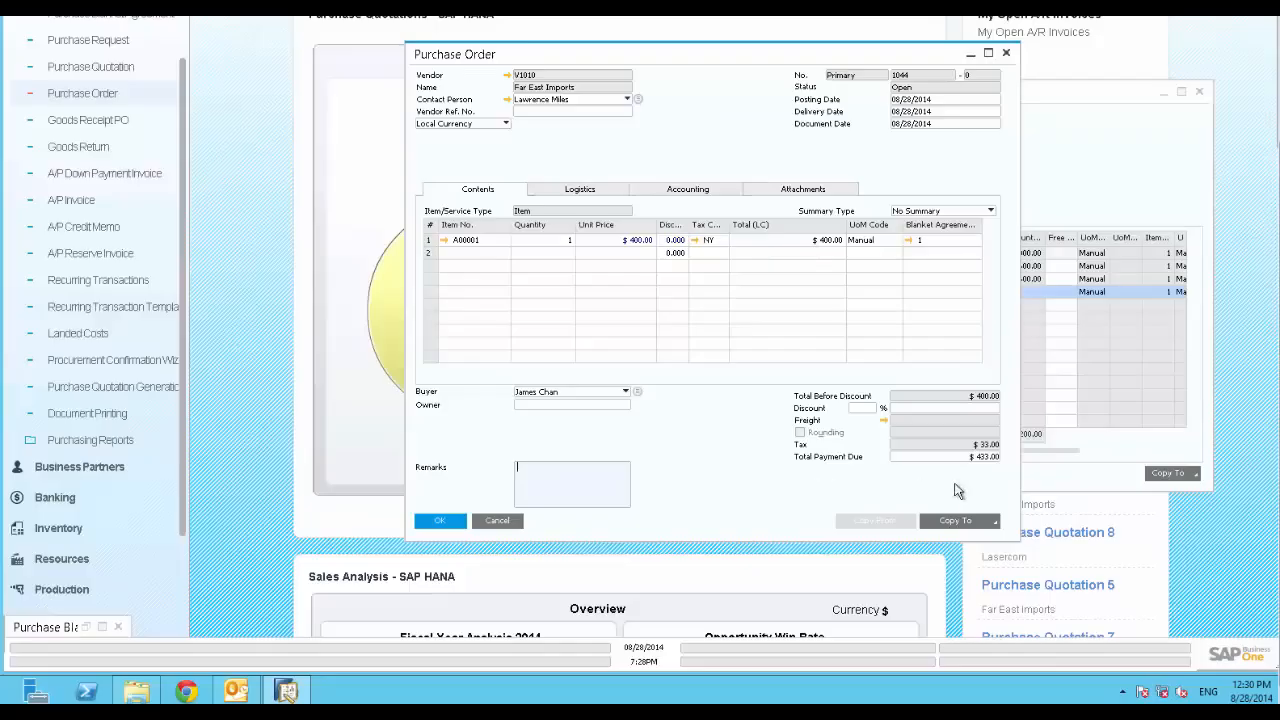
{"action": "left_click", "coordinate": [993, 521]}
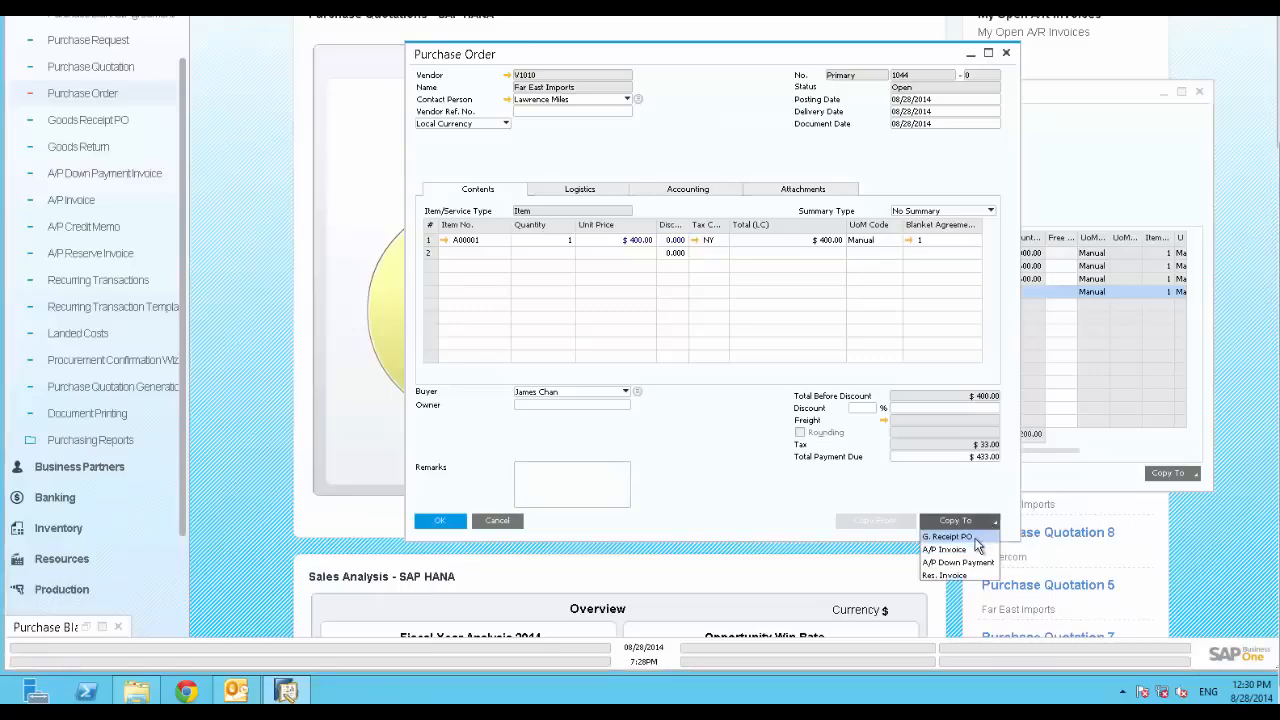
{"action": "left_click", "coordinate": [976, 538]}
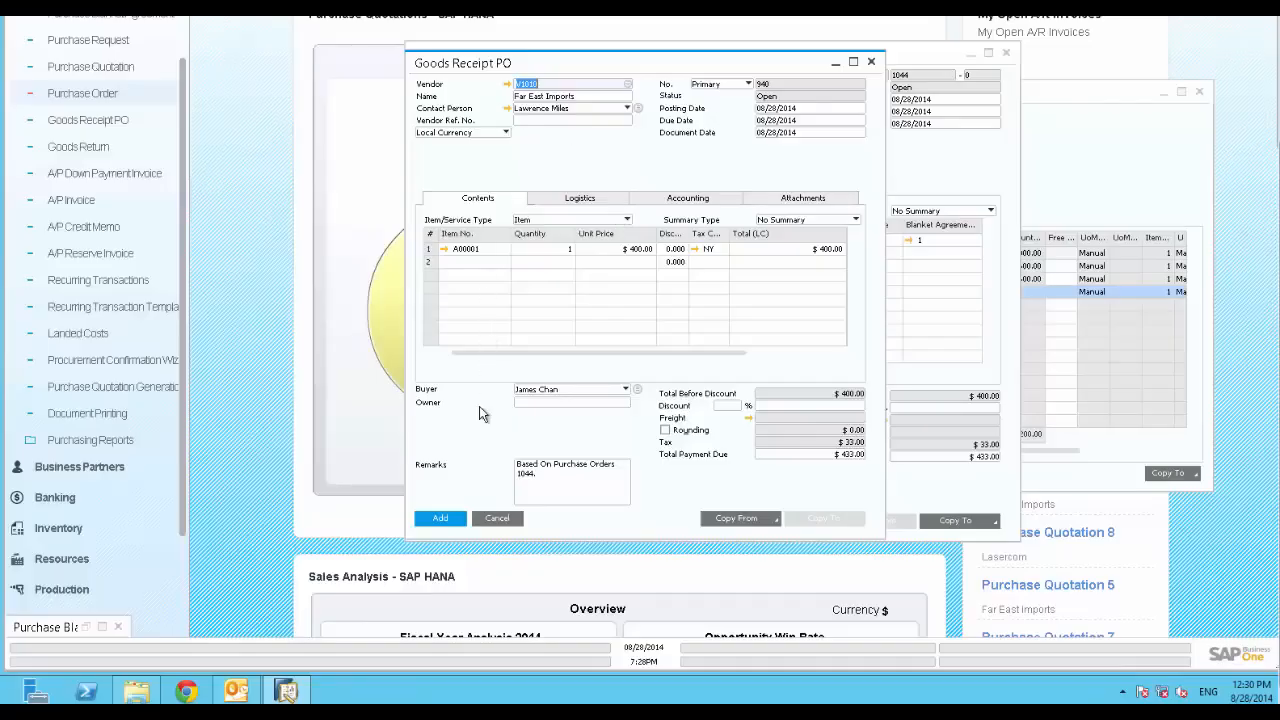
{"action": "left_click", "coordinate": [436, 518]}
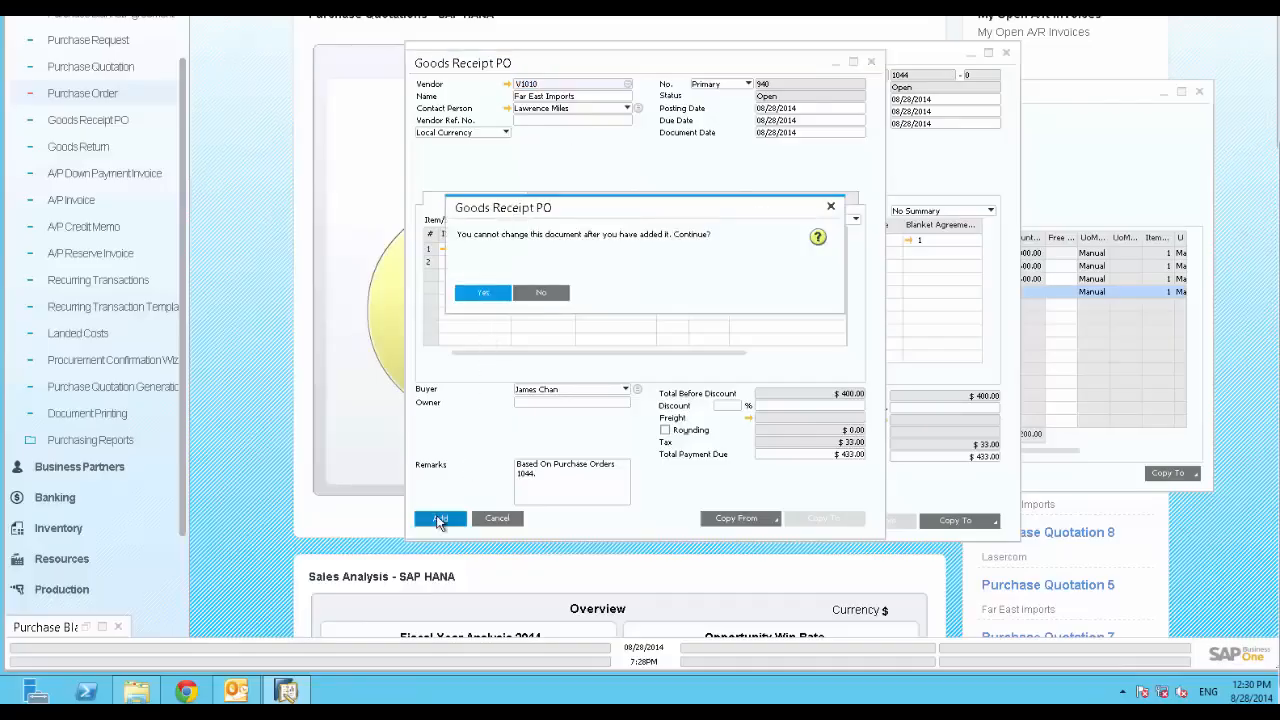
{"action": "left_click", "coordinate": [483, 292]}
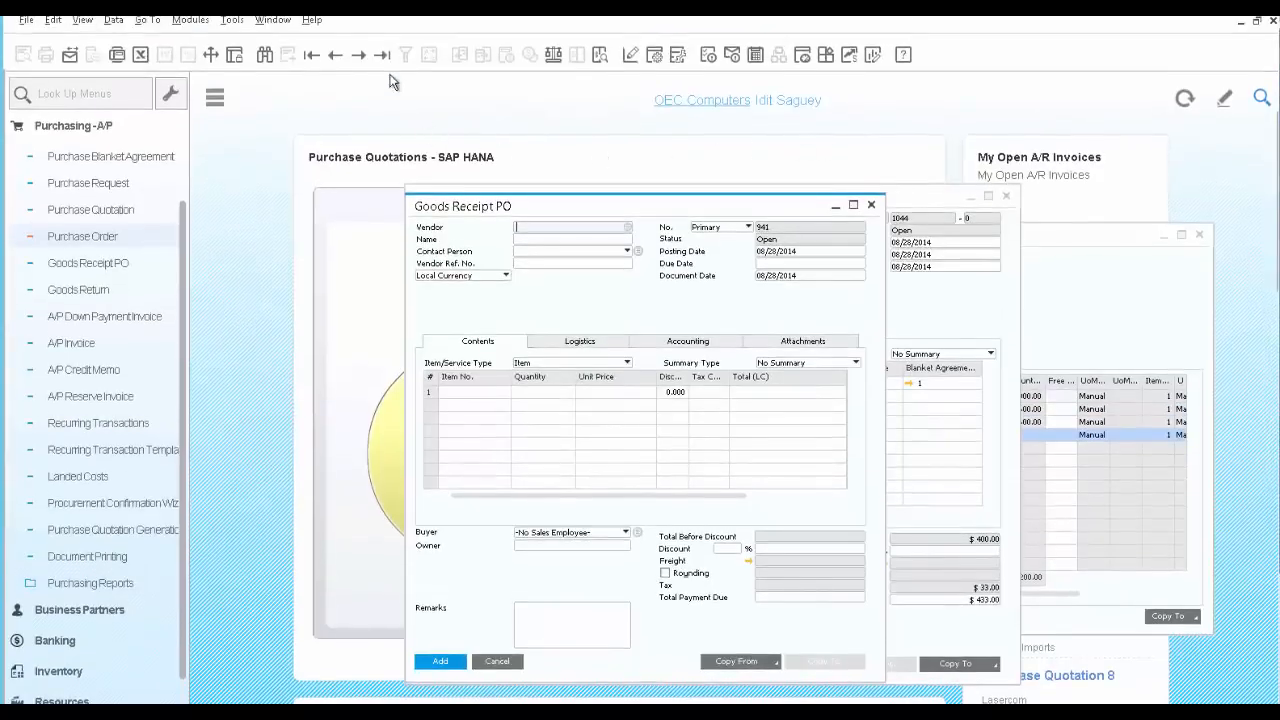
Copy the most recent Goods Receipt PO to an A/P Invoice and add the invoice
{"action": "left_click", "coordinate": [380, 57]}
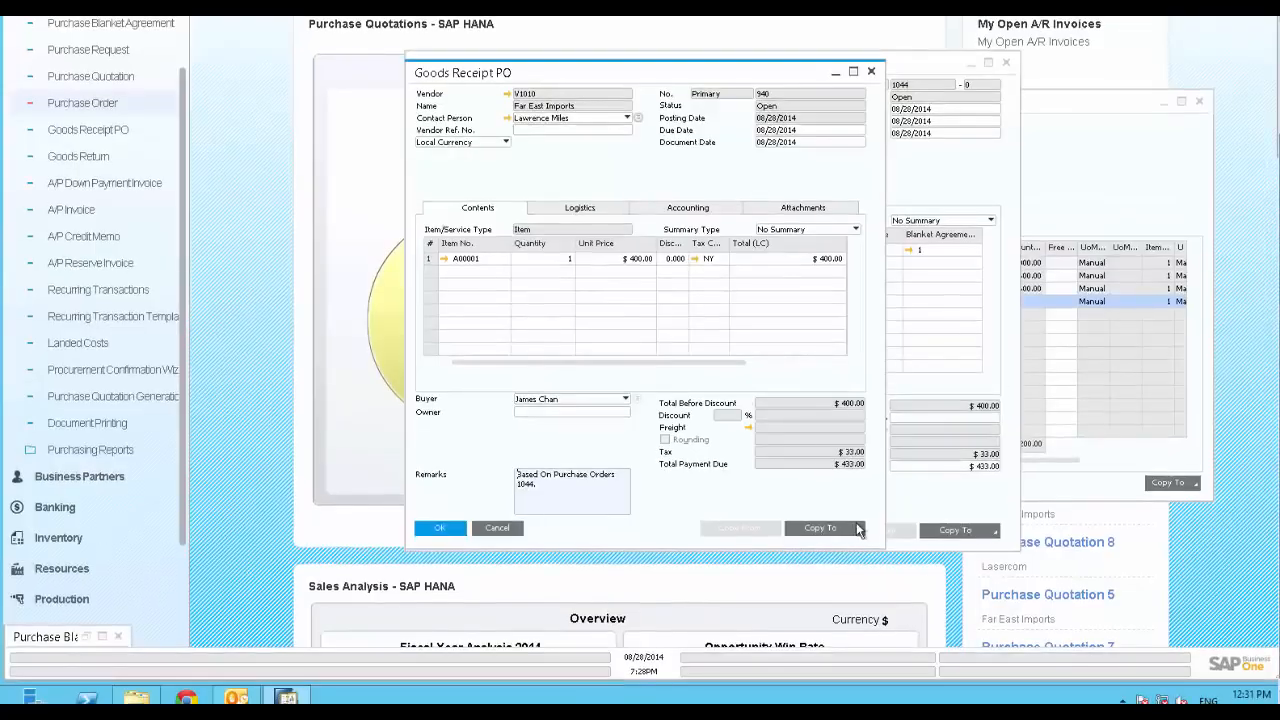
{"action": "left_click", "coordinate": [858, 529]}
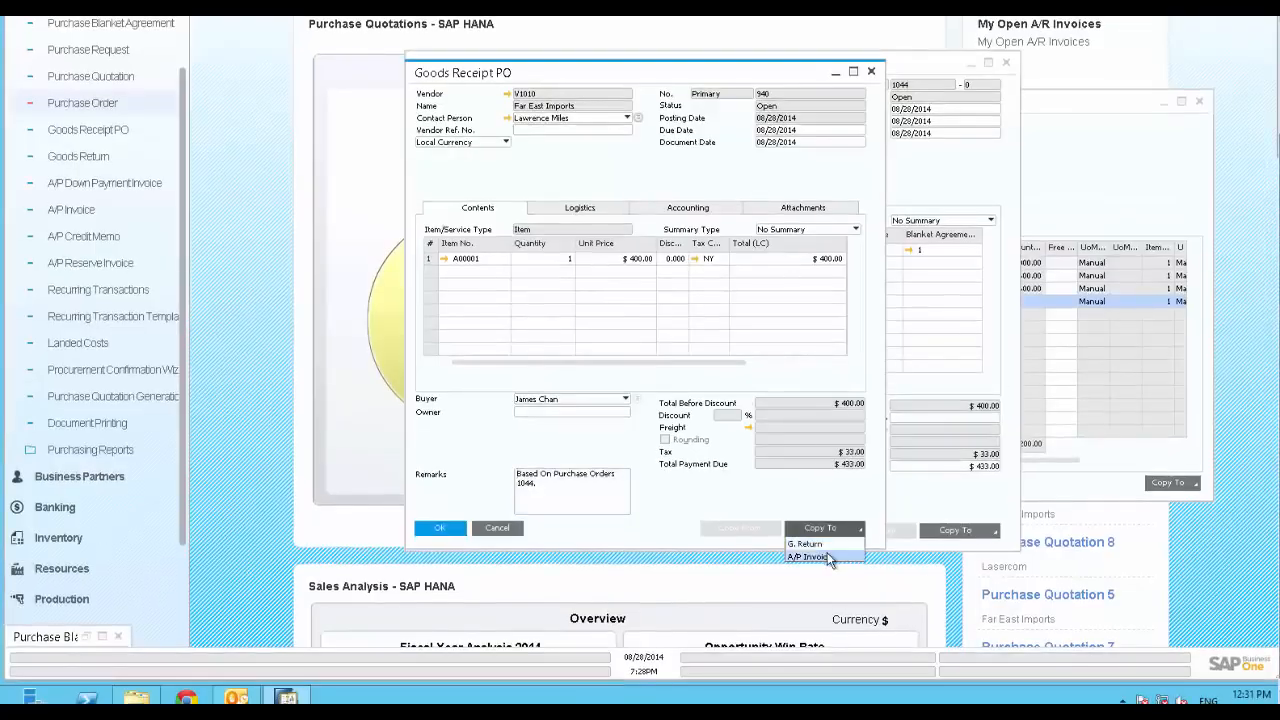
{"action": "left_click", "coordinate": [828, 557]}
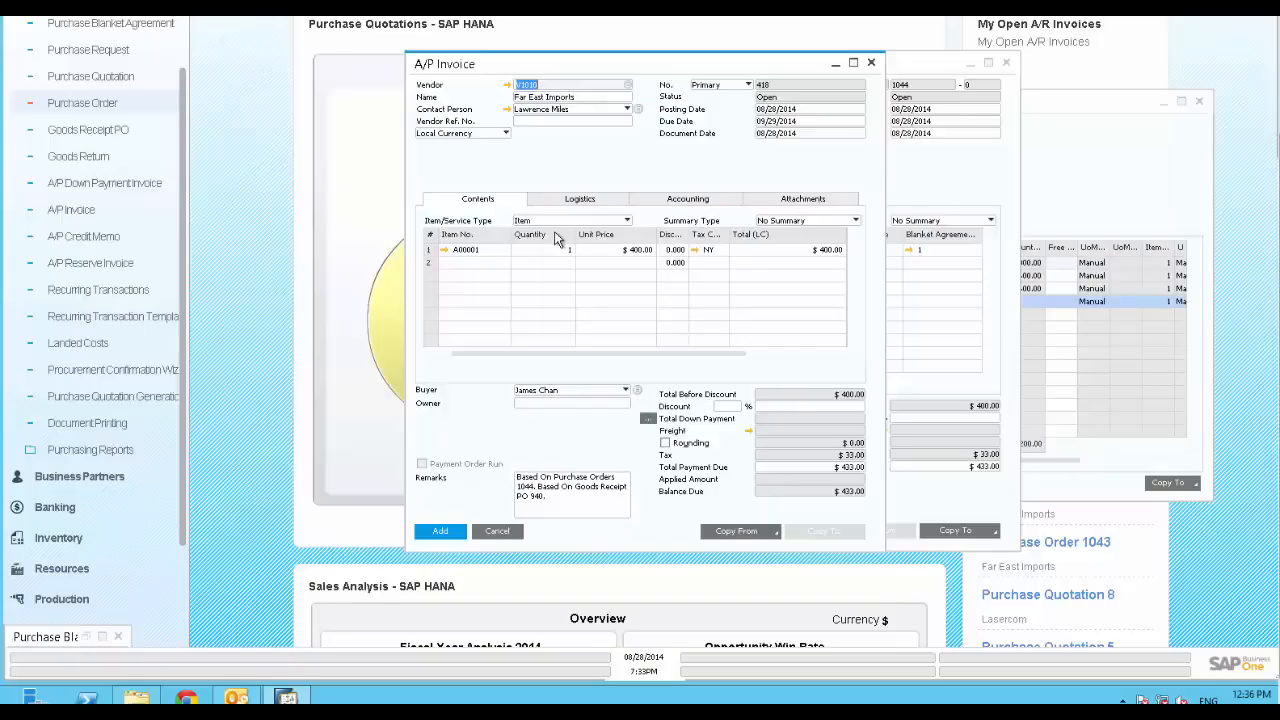
{"action": "left_click", "coordinate": [441, 534]}
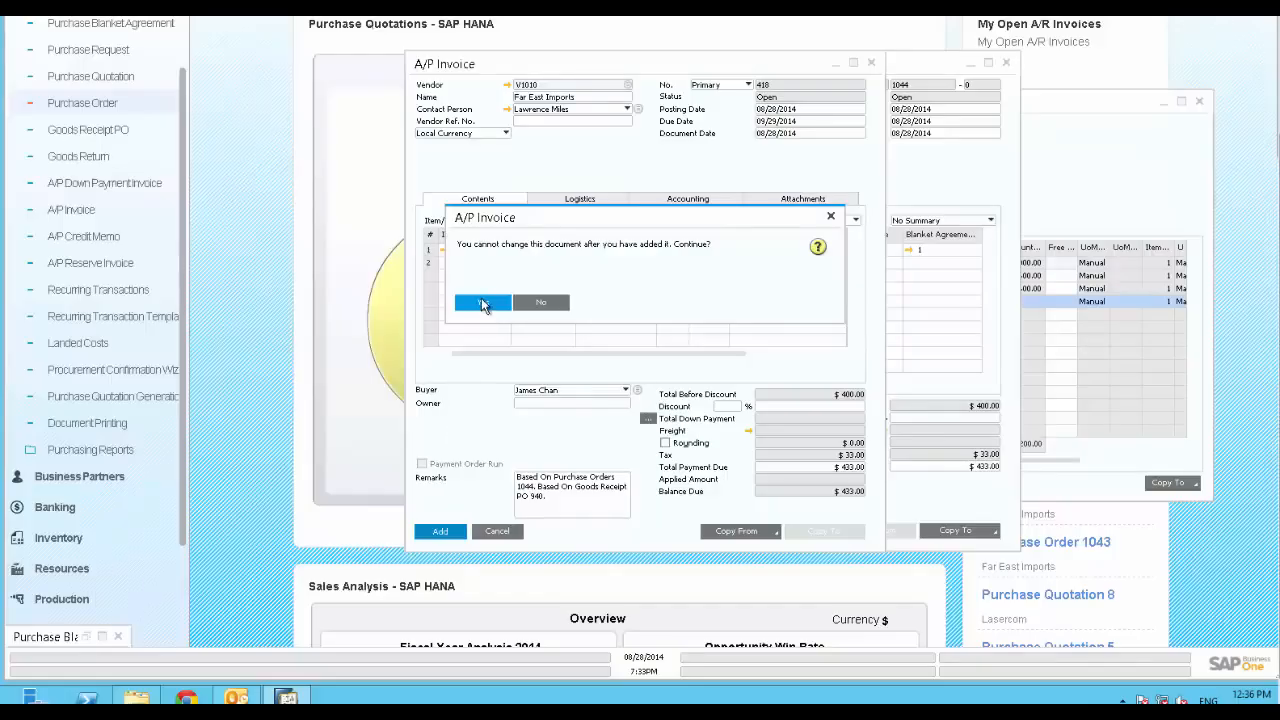
{"action": "left_click", "coordinate": [482, 305]}
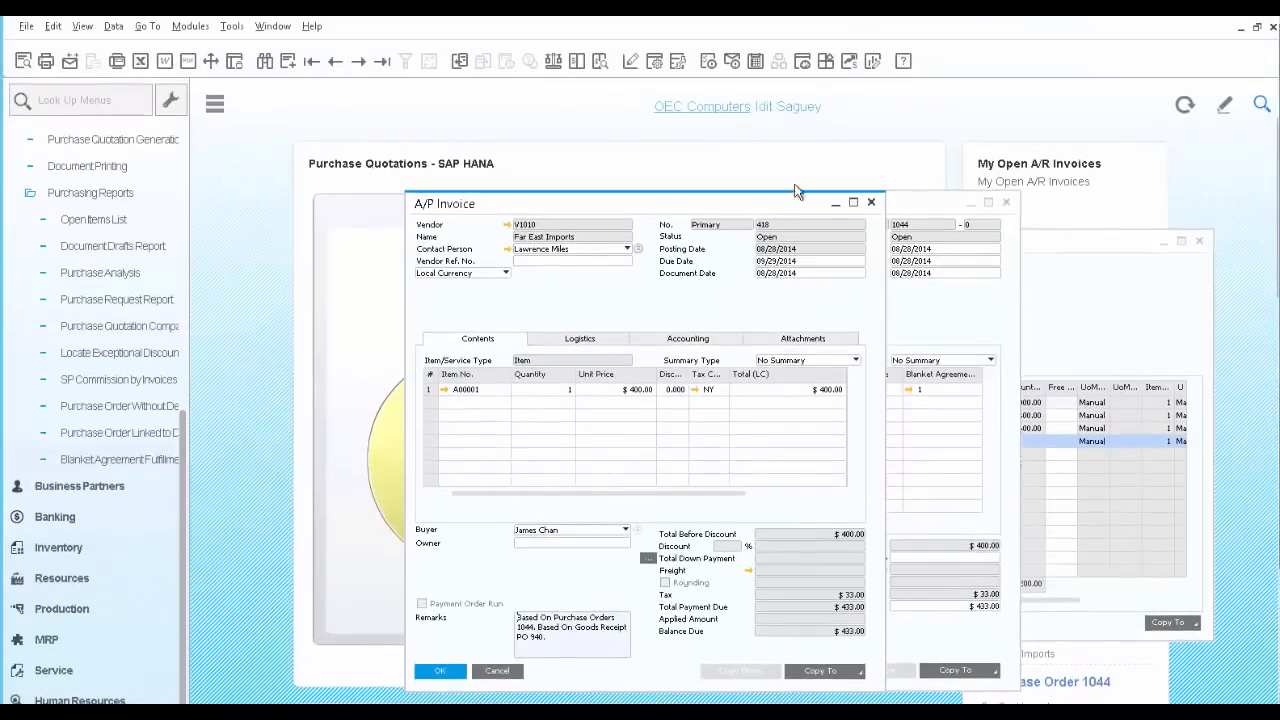
Examine the latest A/P invoice's relationship map and its linked purchase order, and close the map
{"action": "left_click", "coordinate": [382, 64]}
{"action": "right_click", "coordinate": [575, 295]}
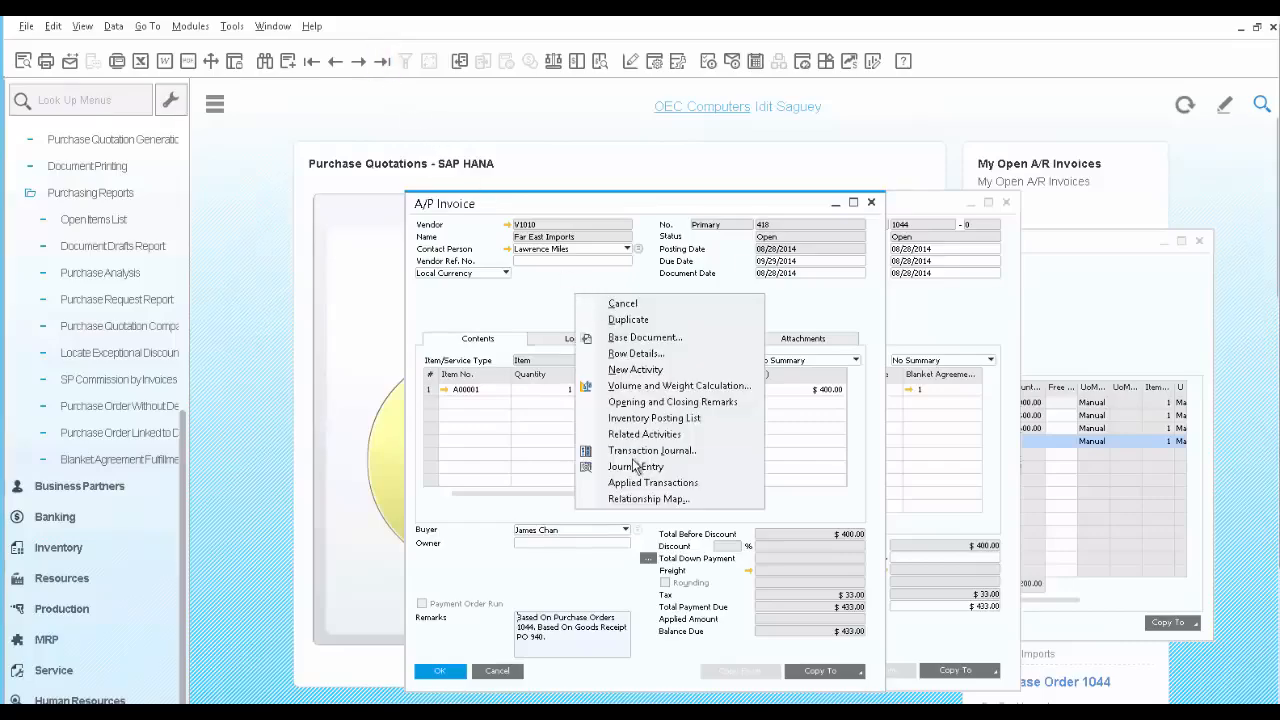
{"action": "left_click", "coordinate": [641, 501]}
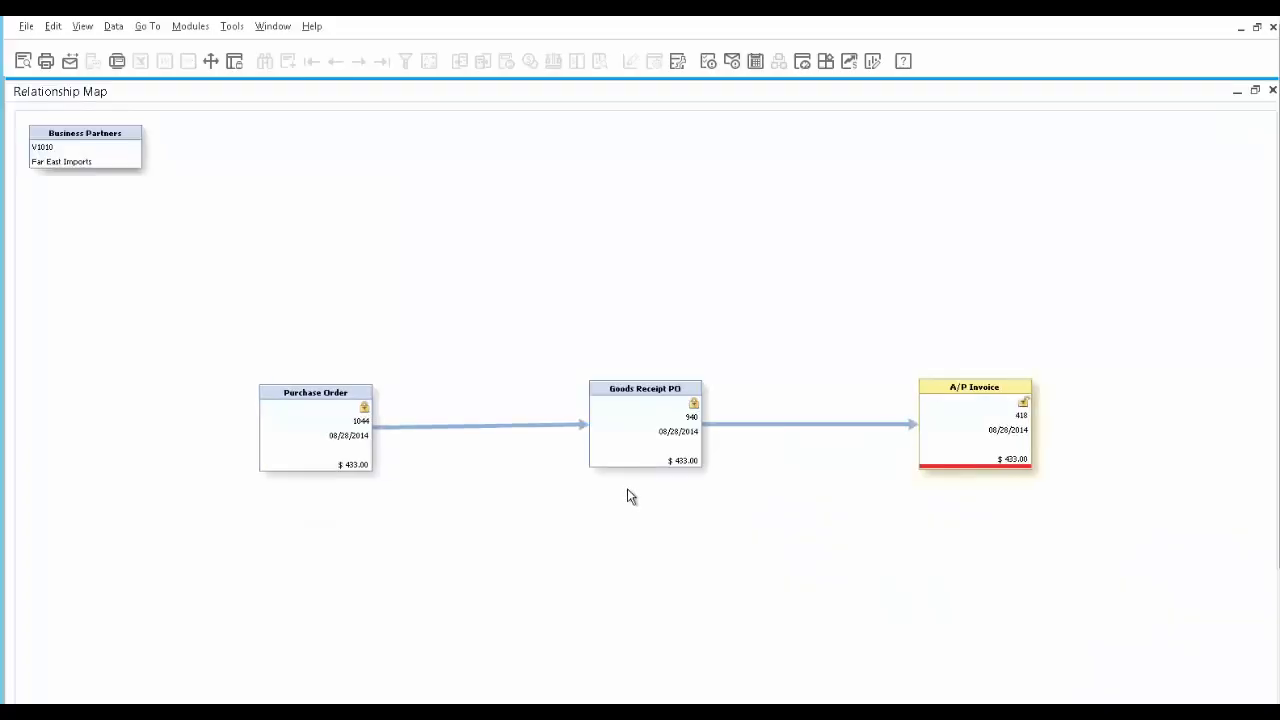
{"action": "double_click", "coordinate": [328, 435]}
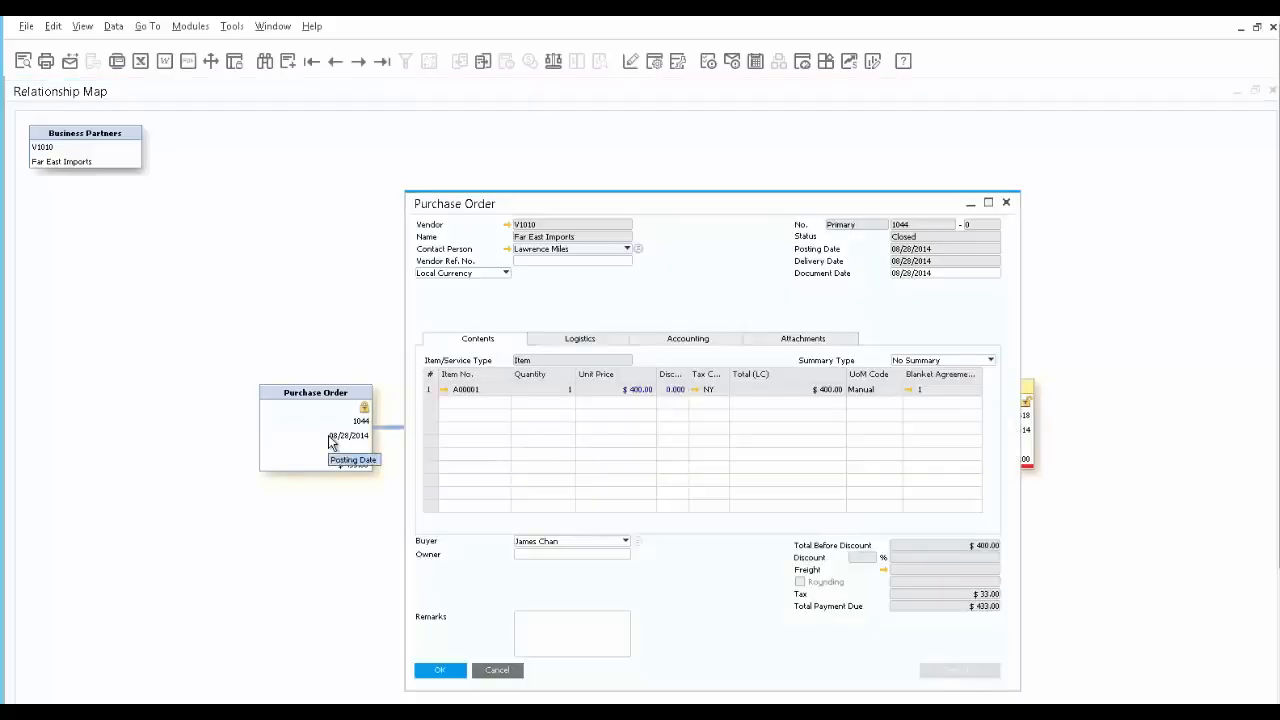
{"action": "left_click", "coordinate": [1006, 204]}
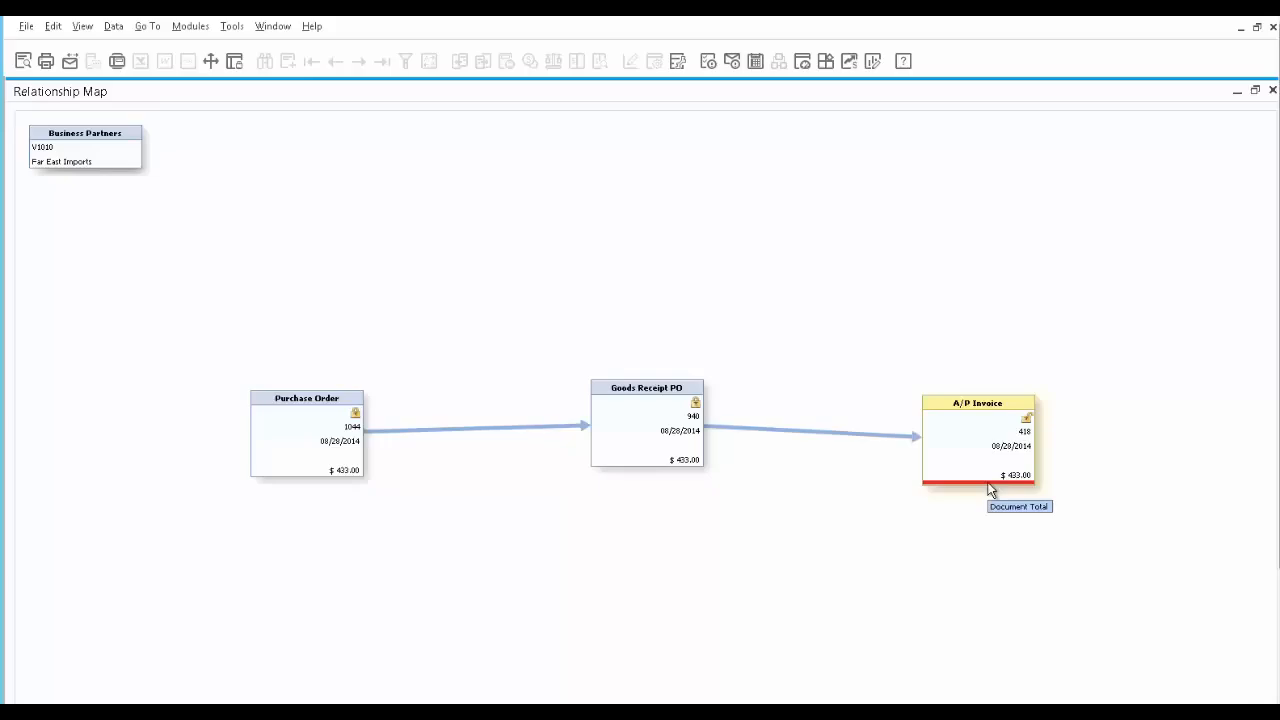
{"action": "left_click", "coordinate": [1274, 93]}
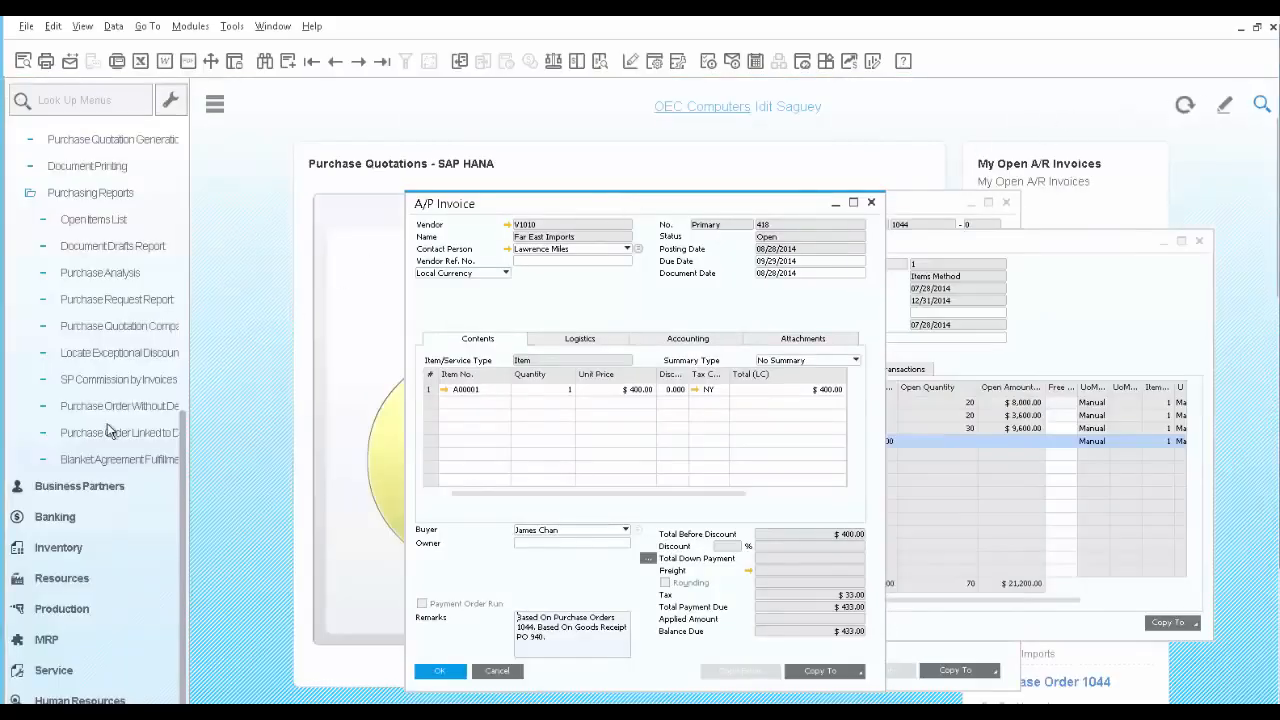
Run the Blanket Agreement Fulfillment Report with the Items Method and all item groups
{"action": "left_click", "coordinate": [88, 462]}
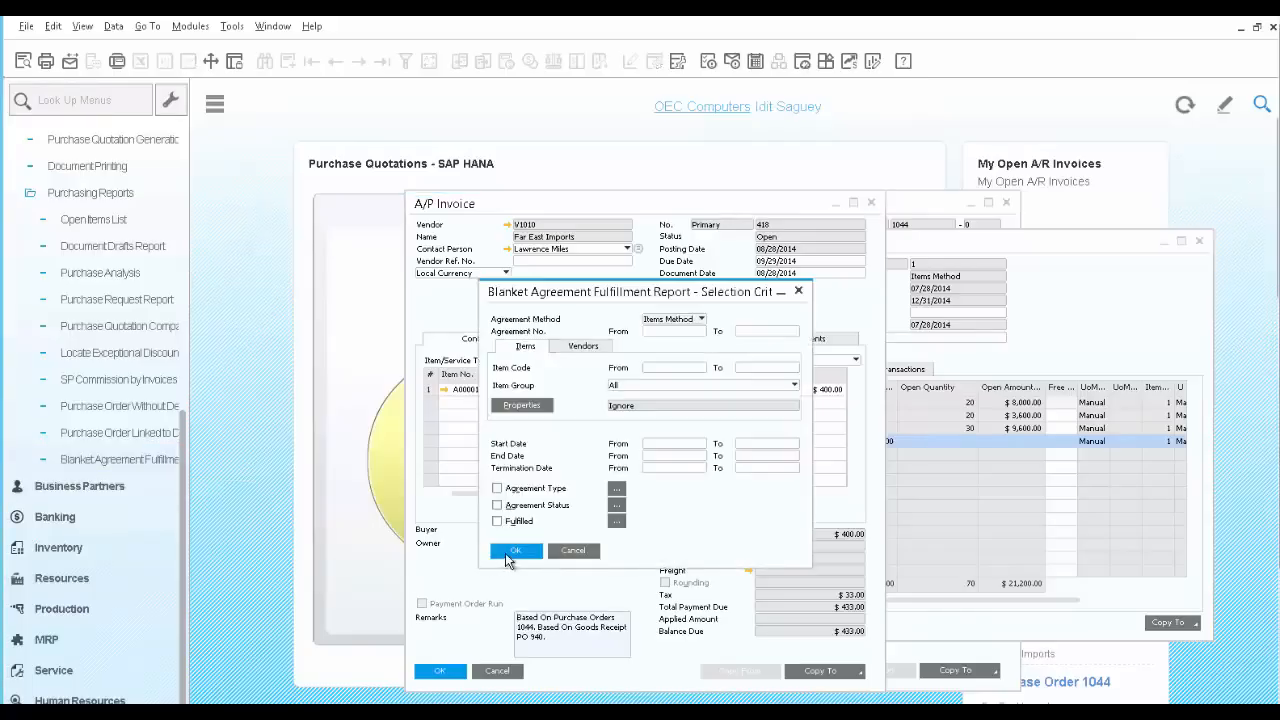
{"action": "left_click", "coordinate": [507, 556]}
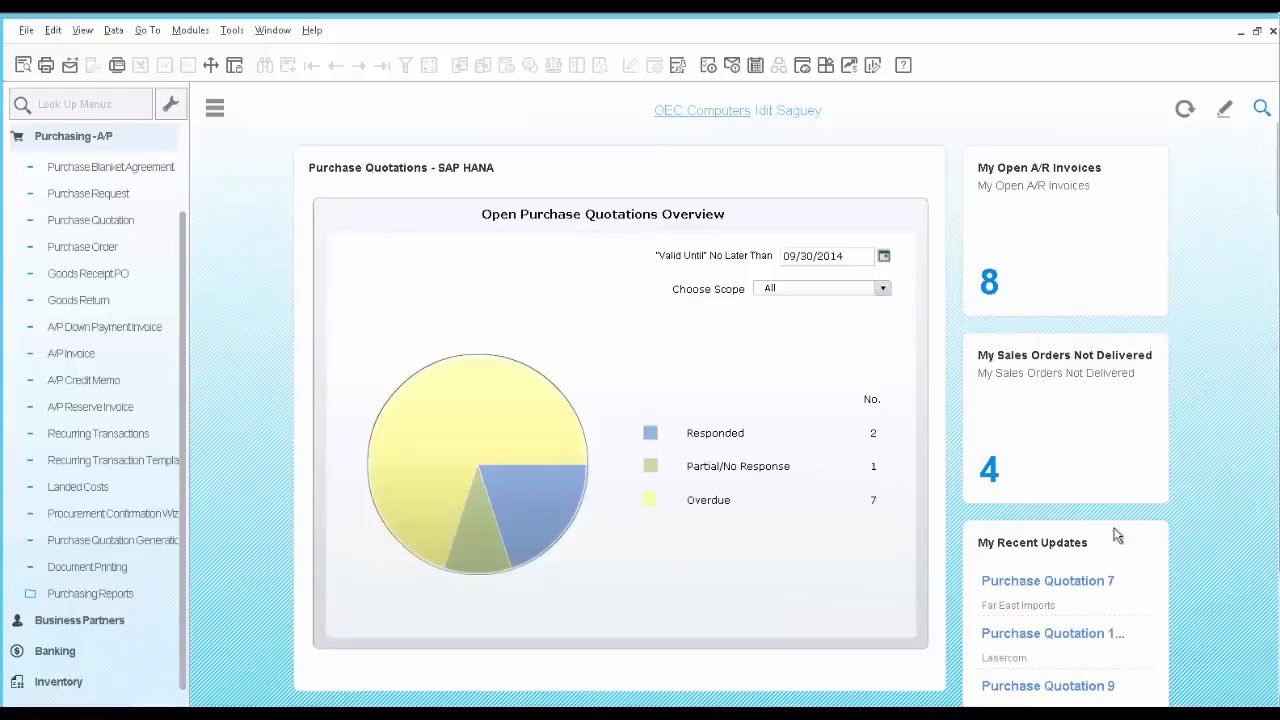
Open the most recent purchase request to review its requester, notification option and requested item
{"action": "left_click", "coordinate": [80, 196]}
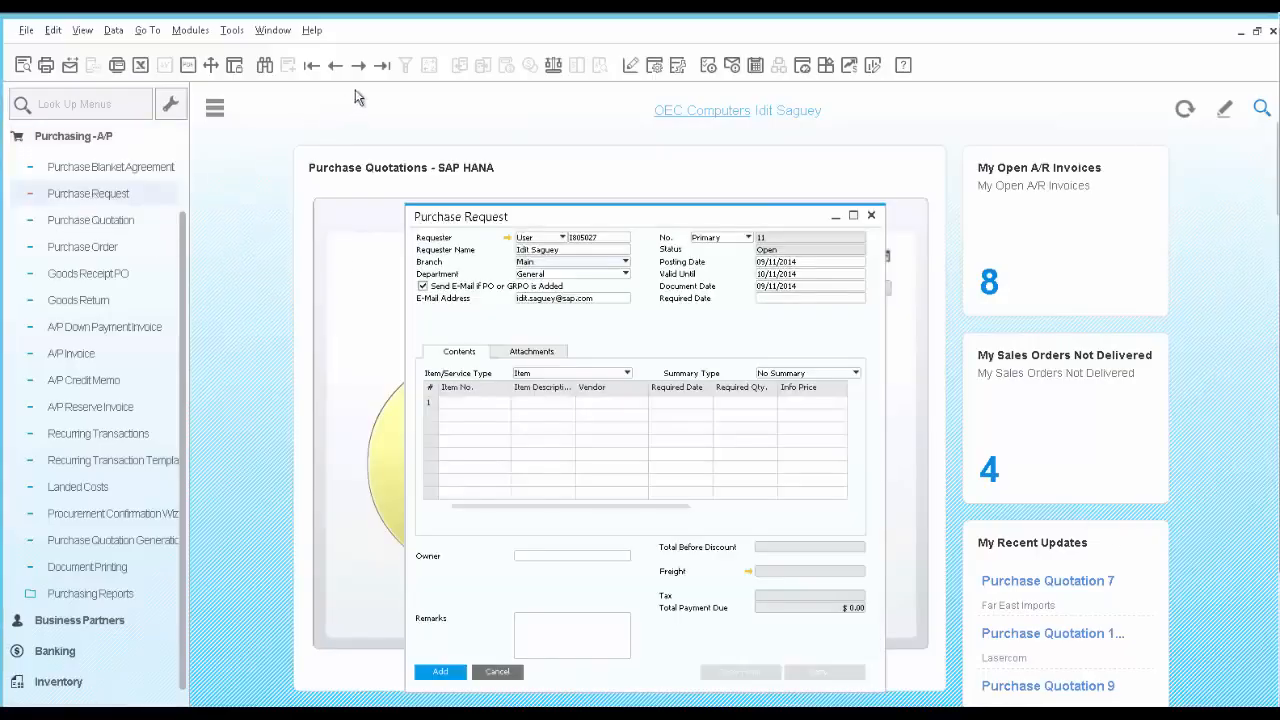
{"action": "left_click", "coordinate": [381, 66]}
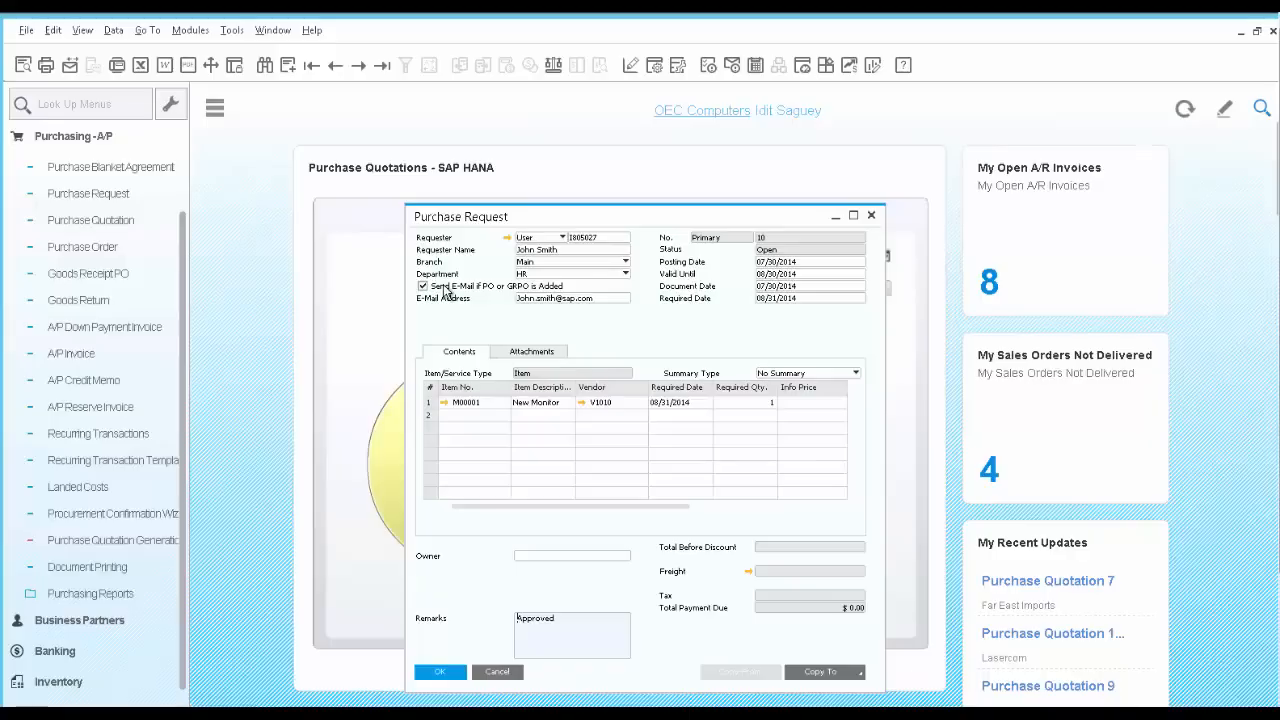
Start the Purchase Quotation Generation Wizard with a new parameter set named New Monitor
{"action": "left_click", "coordinate": [145, 540]}
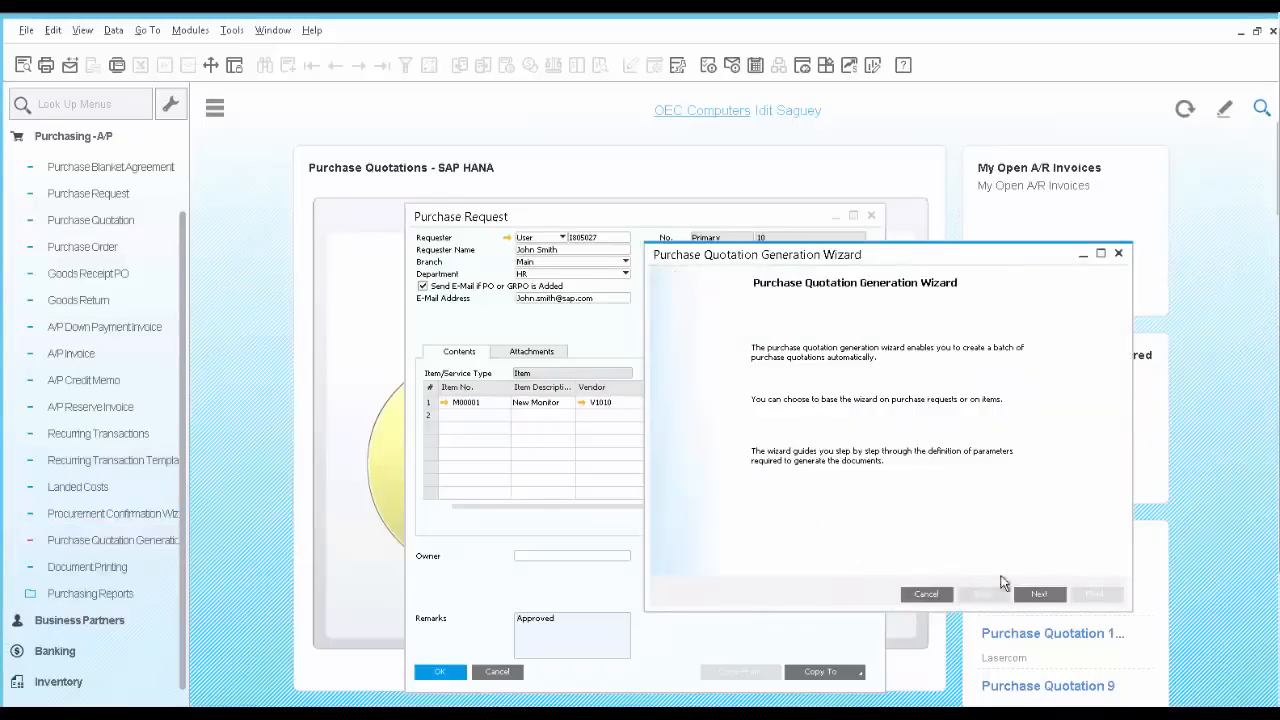
{"action": "left_click", "coordinate": [1039, 594]}
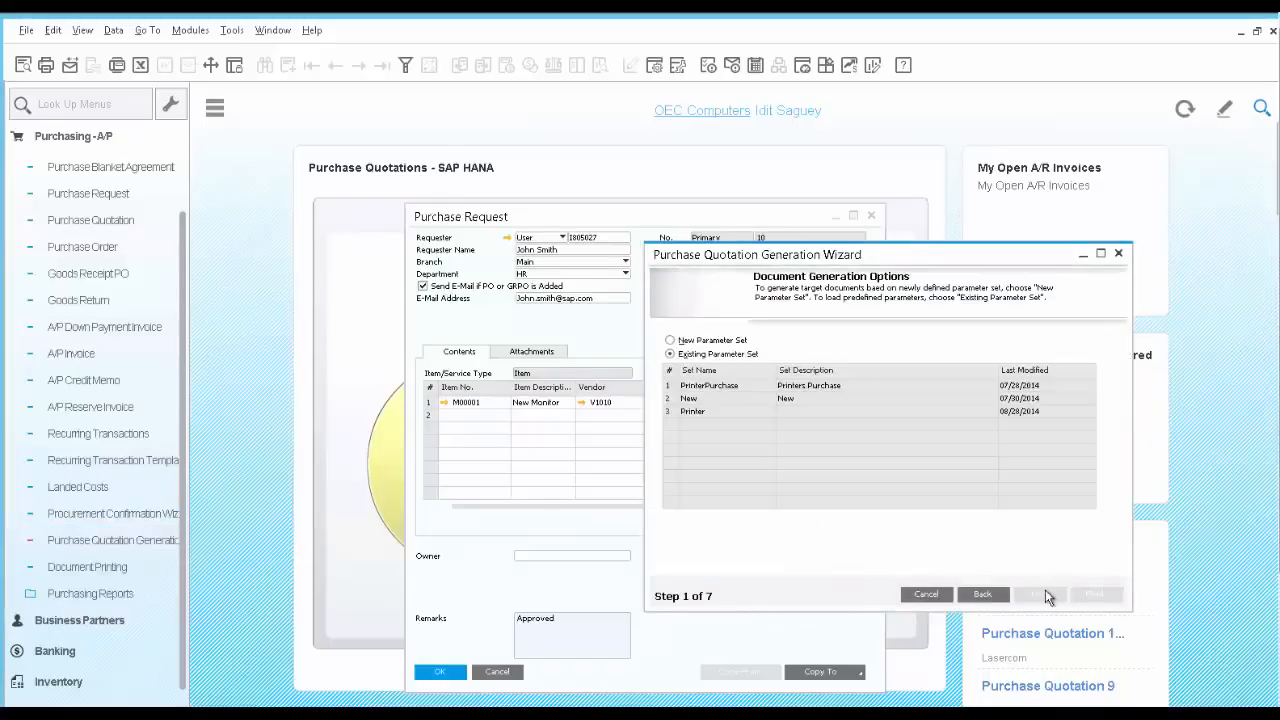
{"action": "left_click", "coordinate": [720, 342]}
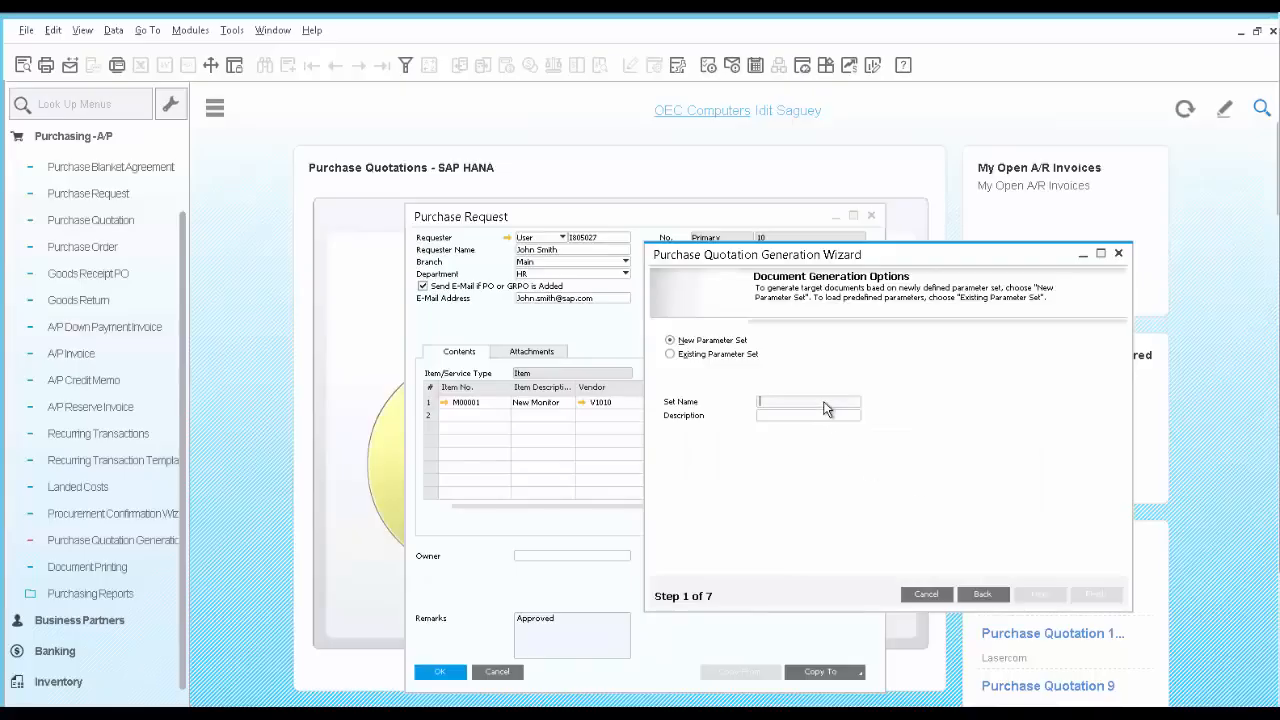
{"action": "type", "text": "New Monitor"}
{"action": "key", "text": "Tab"}
{"action": "left_click", "coordinate": [1039, 595]}
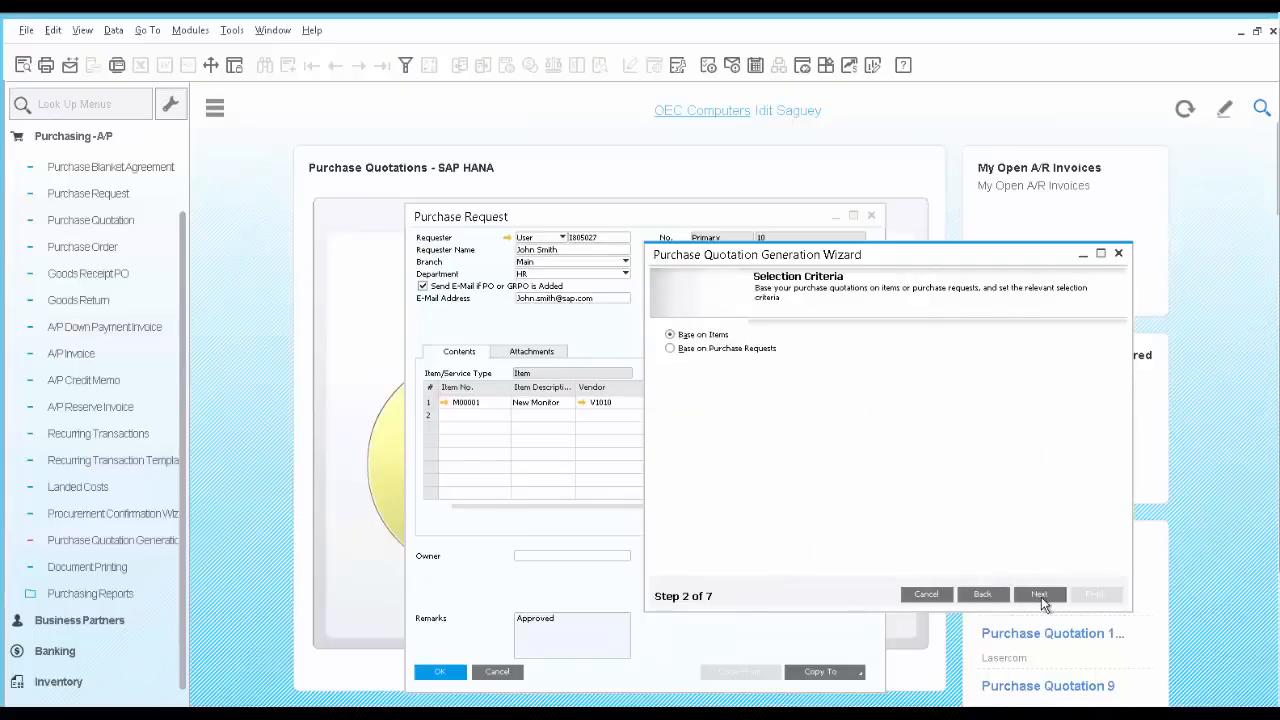
Base the purchase quotations on purchase requests, restricting the selection criteria to item code M00001
{"action": "left_click", "coordinate": [670, 350]}
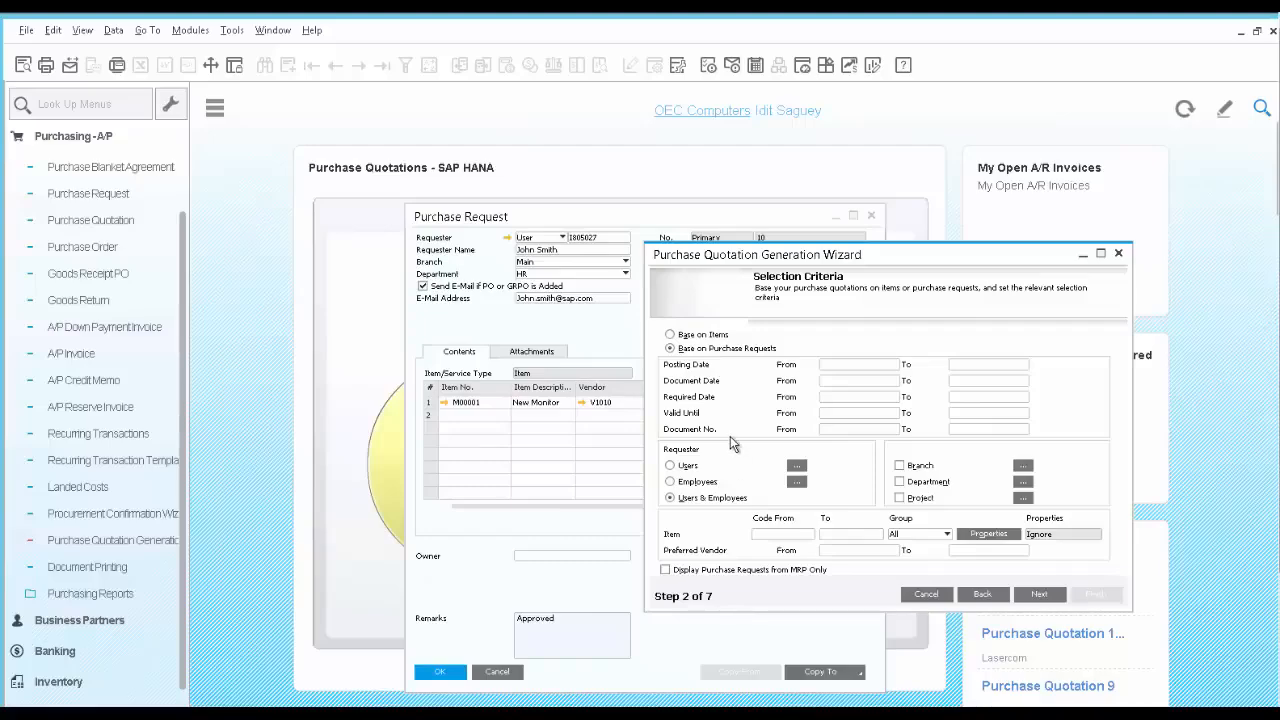
{"action": "left_click", "coordinate": [773, 538]}
{"action": "type", "text": "M00001"}
{"action": "key", "text": "Tab"}
{"action": "left_click", "coordinate": [1040, 596]}
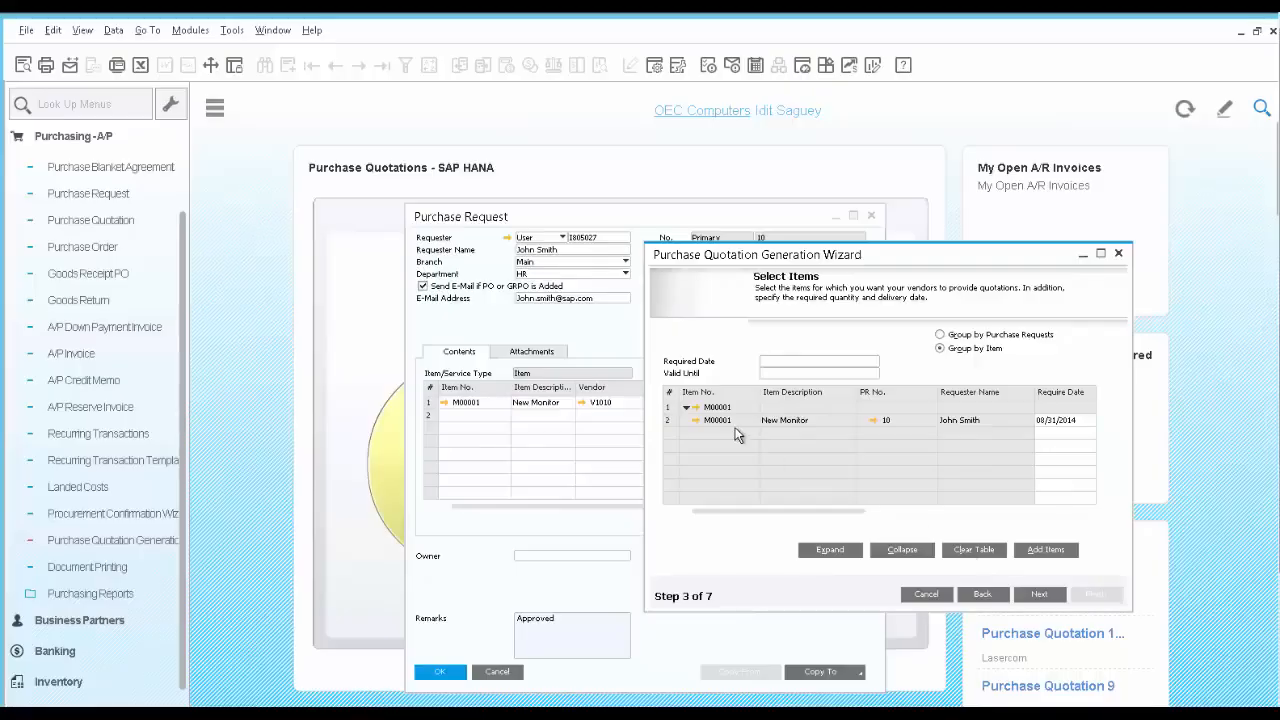
Review the purchase request behind item M00001, and set the required date to 09/16/2014 and valid until to 09/13/2014
{"action": "left_click", "coordinate": [874, 422]}
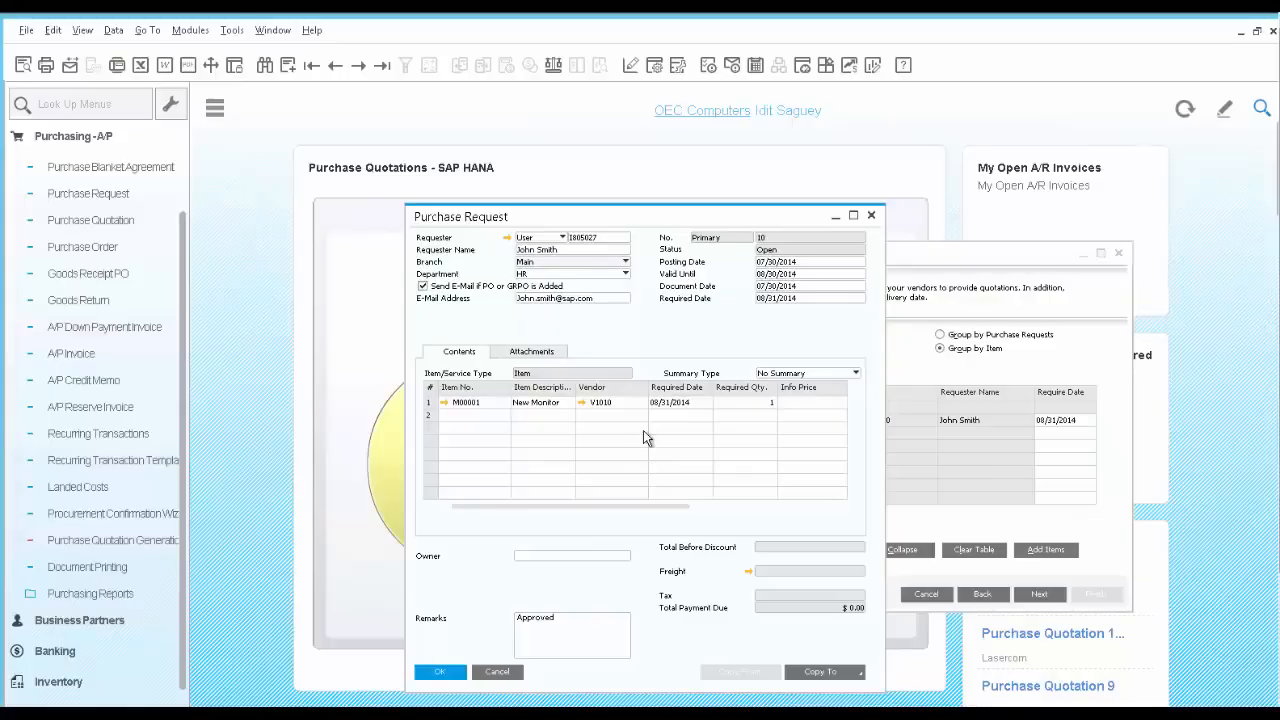
{"action": "left_click", "coordinate": [500, 672]}
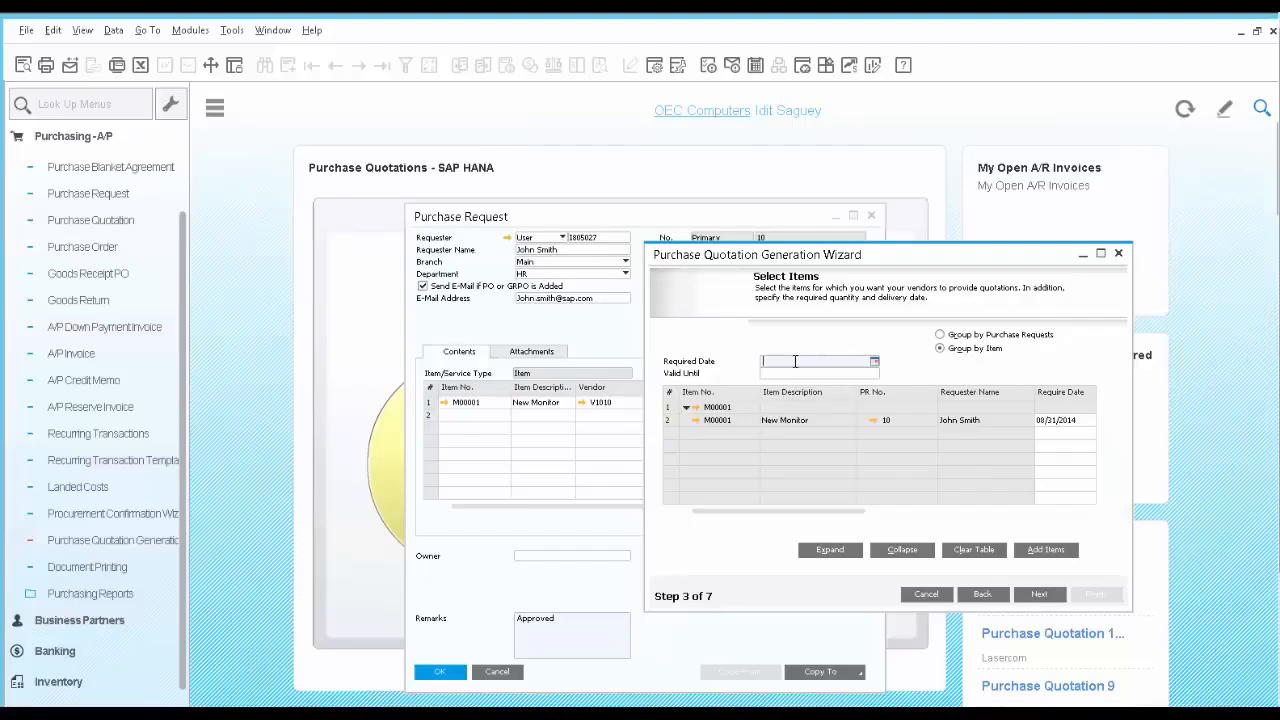
{"action": "type", "text": "916"}
{"action": "left_click", "coordinate": [800, 374]}
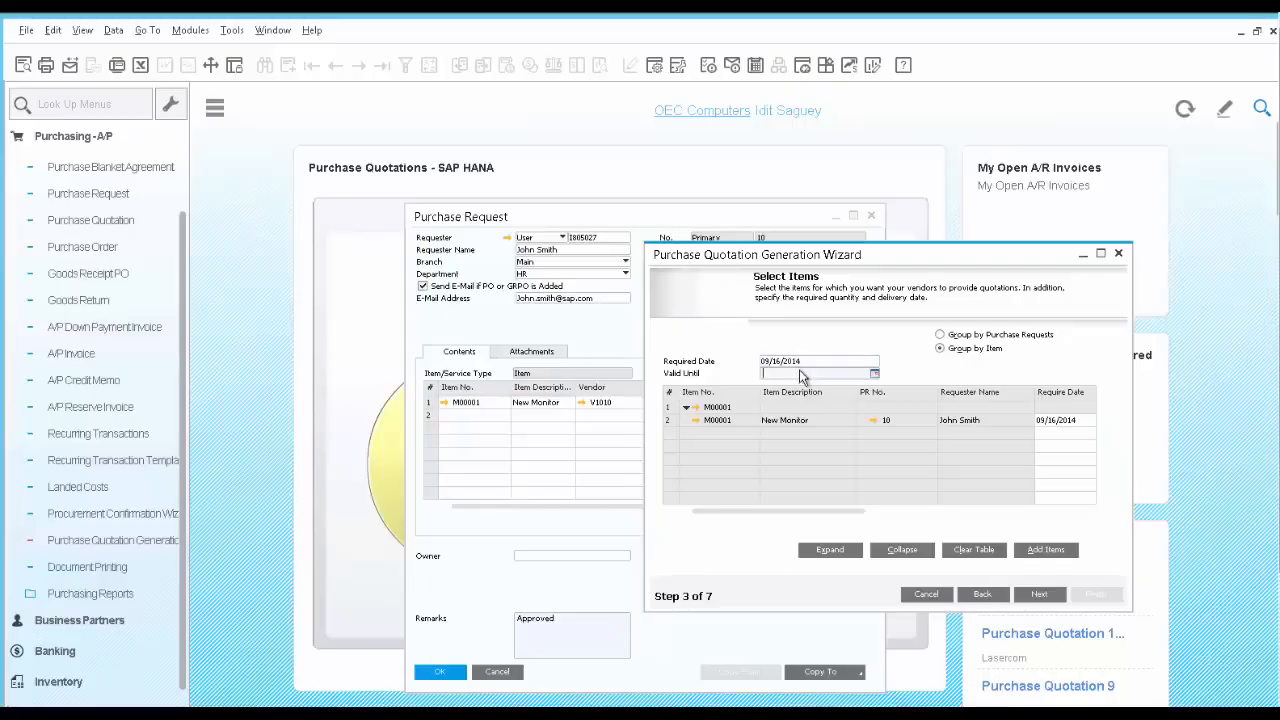
{"action": "type", "text": "0913"}
{"action": "key", "text": "Tab"}
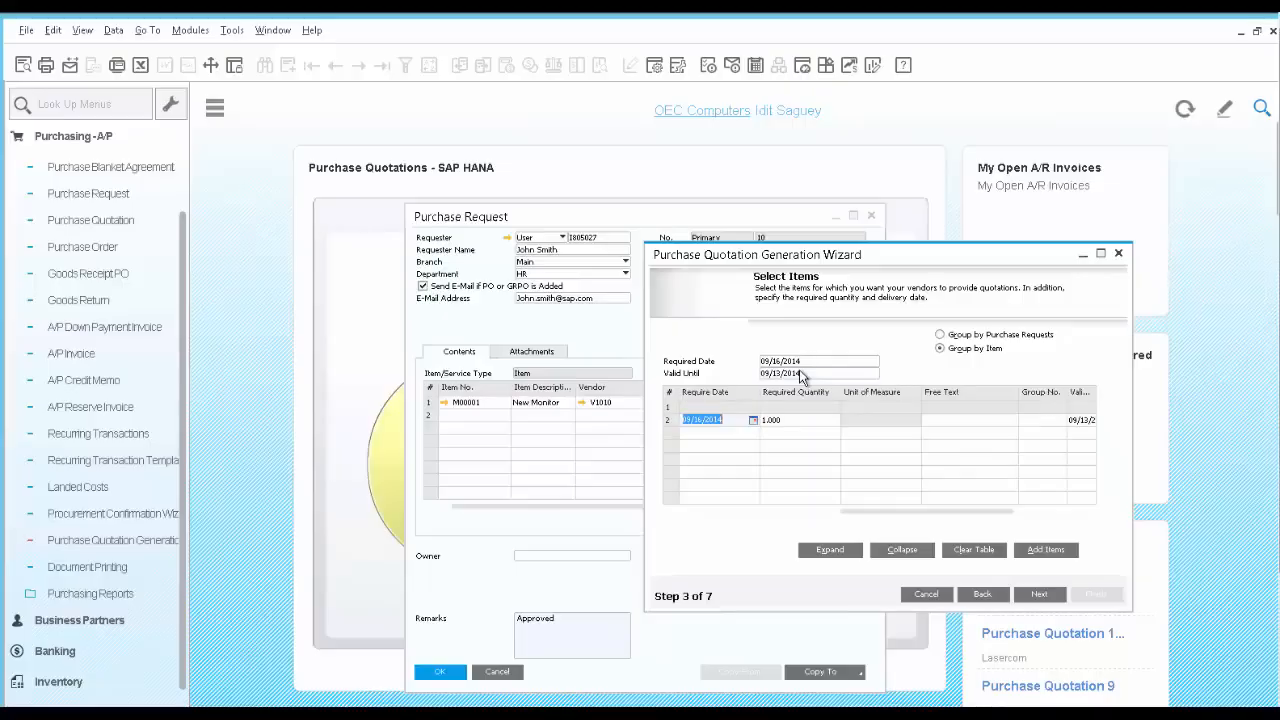
Proceed past vendor selection and the preview, and generate online quotations with Save Parameter Set and Execute
{"action": "left_click", "coordinate": [1039, 594]}
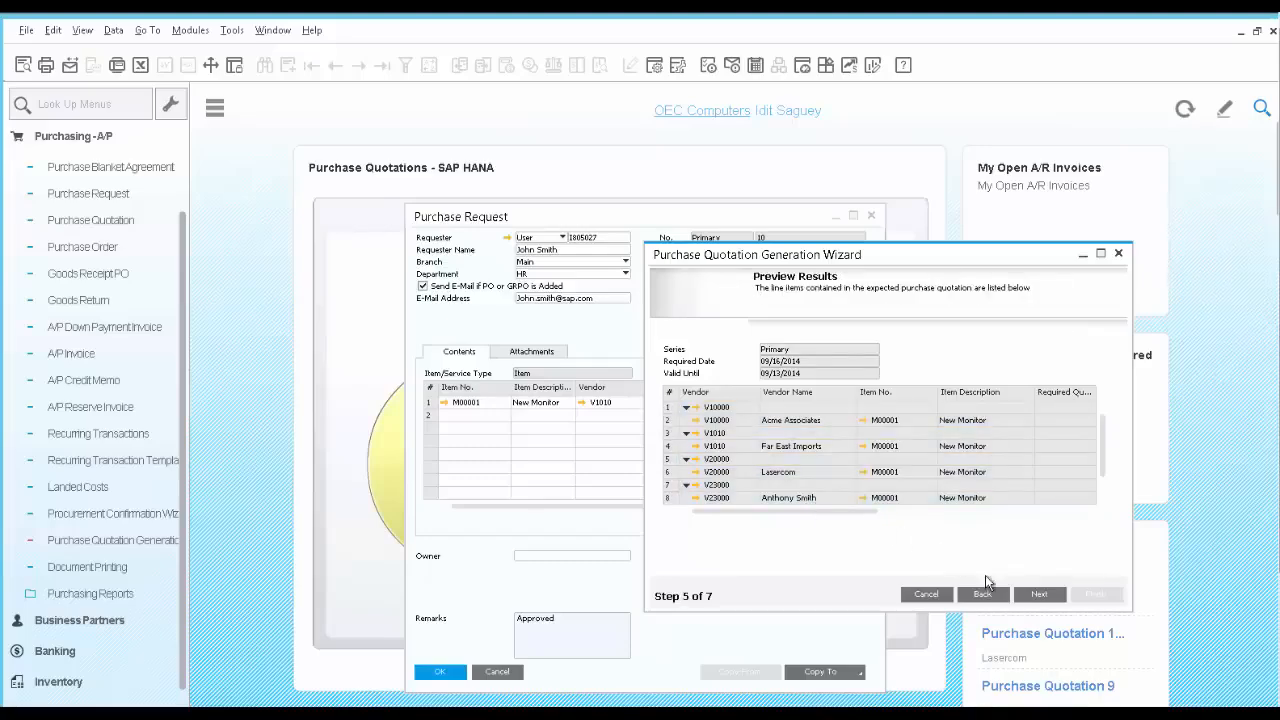
{"action": "left_click", "coordinate": [1044, 596]}
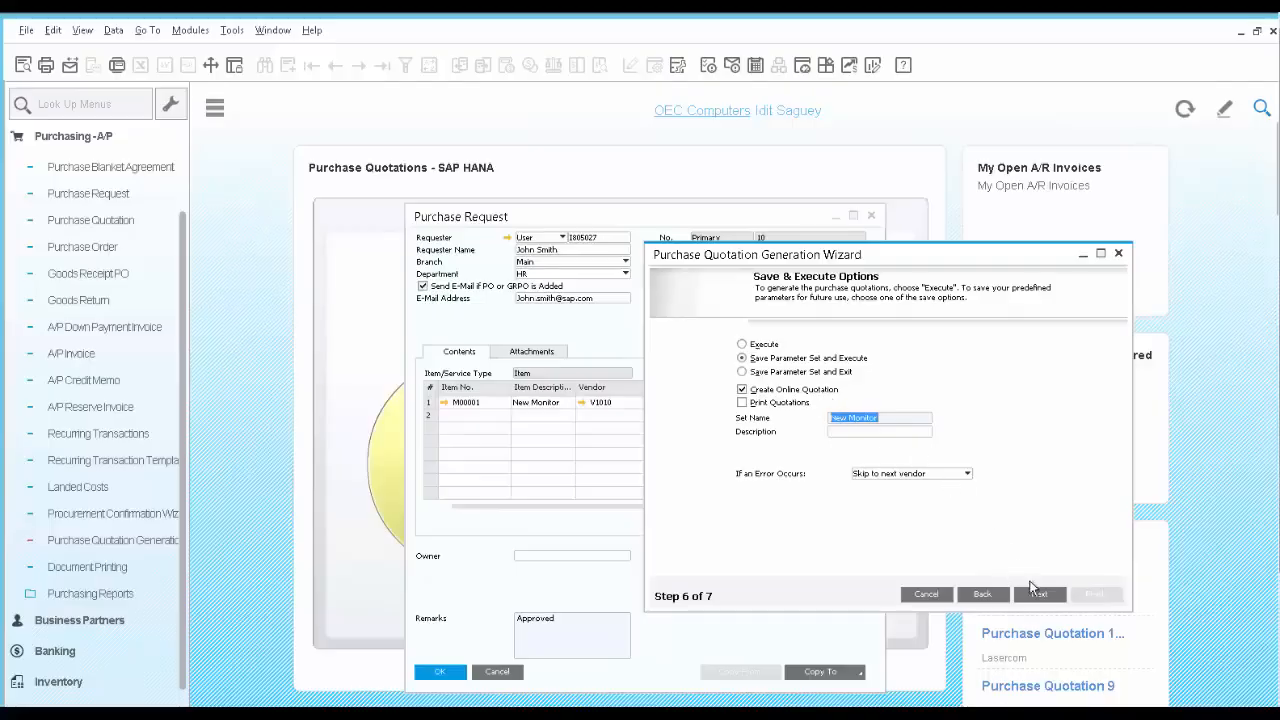
{"action": "left_click", "coordinate": [1036, 593]}
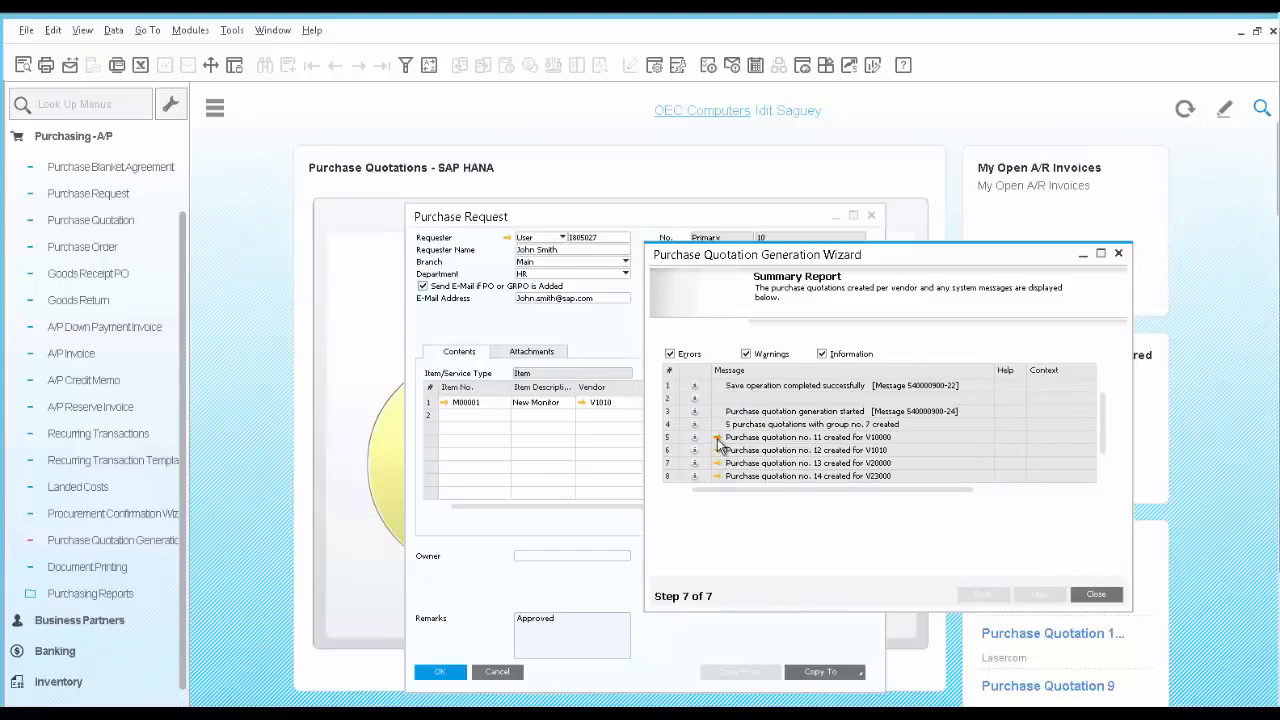
Update the Acme Associates purchase quotation with quoted date 09/16/2014, quoted quantity 1 and unit price 200
{"action": "left_click", "coordinate": [717, 438]}
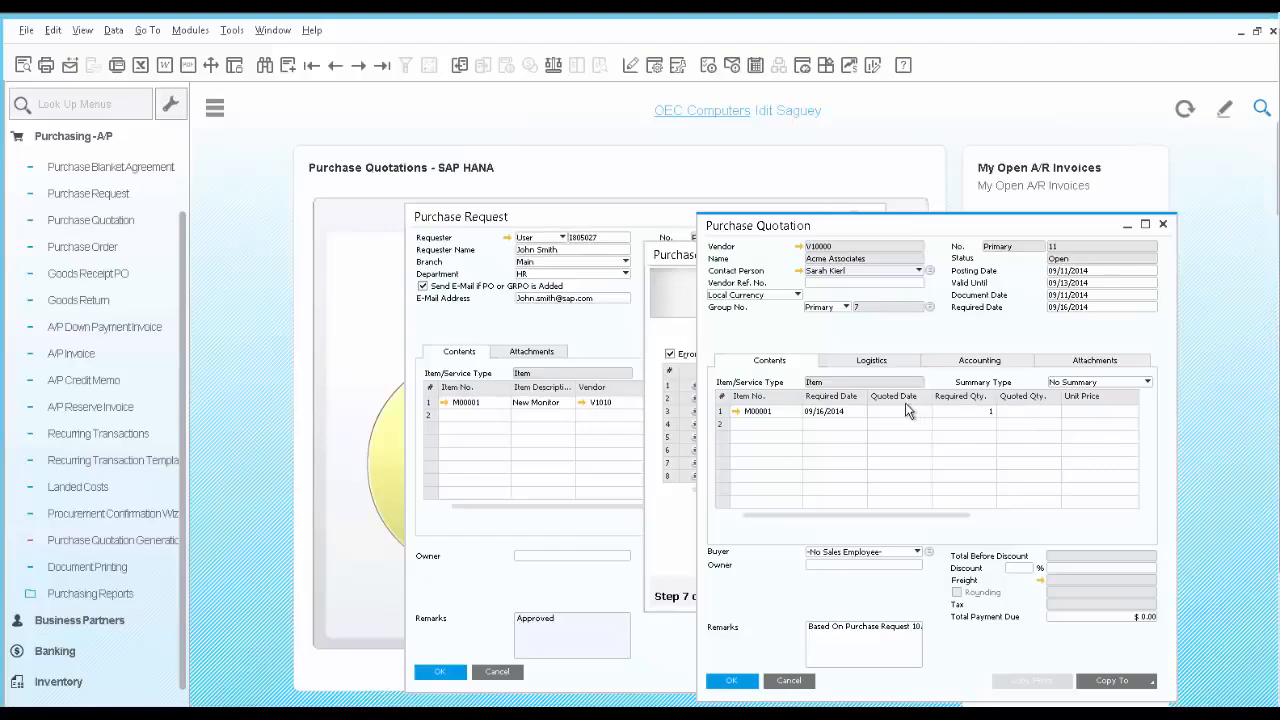
{"action": "left_click", "coordinate": [886, 414]}
{"action": "type", "text": "09"}
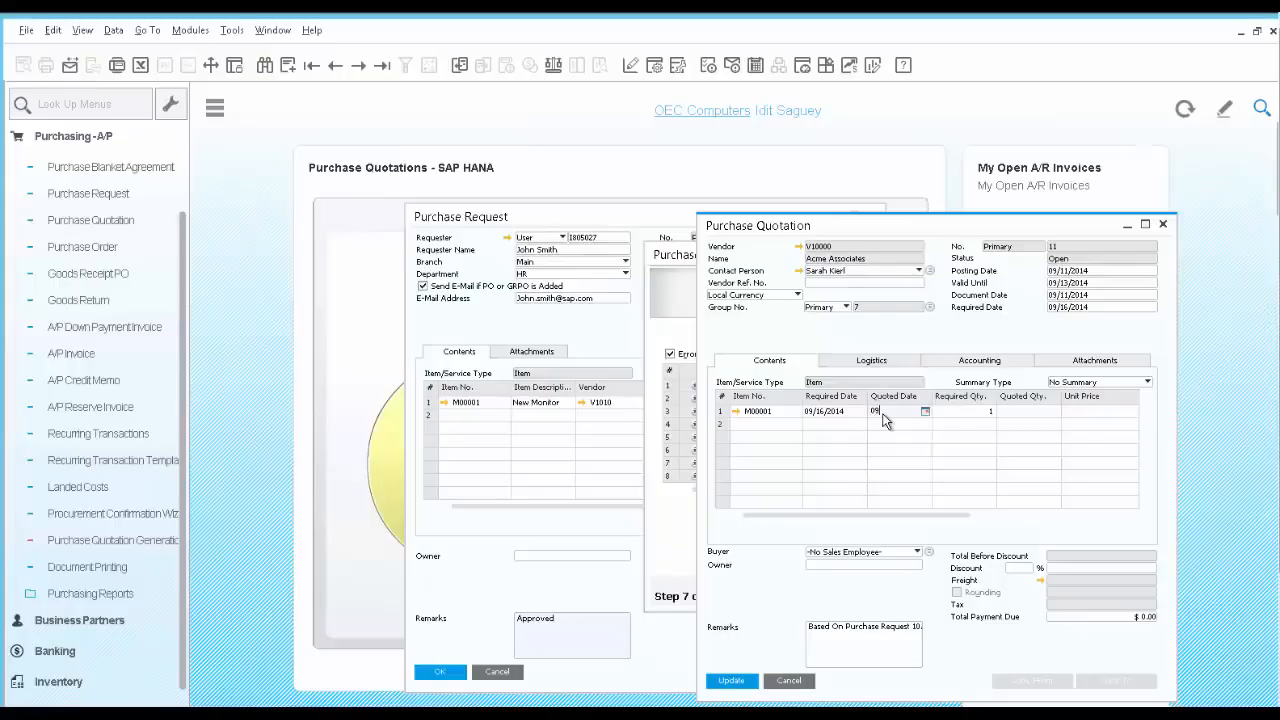
{"action": "type", "text": "16"}
{"action": "key", "text": "Tab"}
{"action": "key", "text": "Tab"}
{"action": "type", "text": "1"}
{"action": "key", "text": "Tab"}
{"action": "type", "text": "200"}
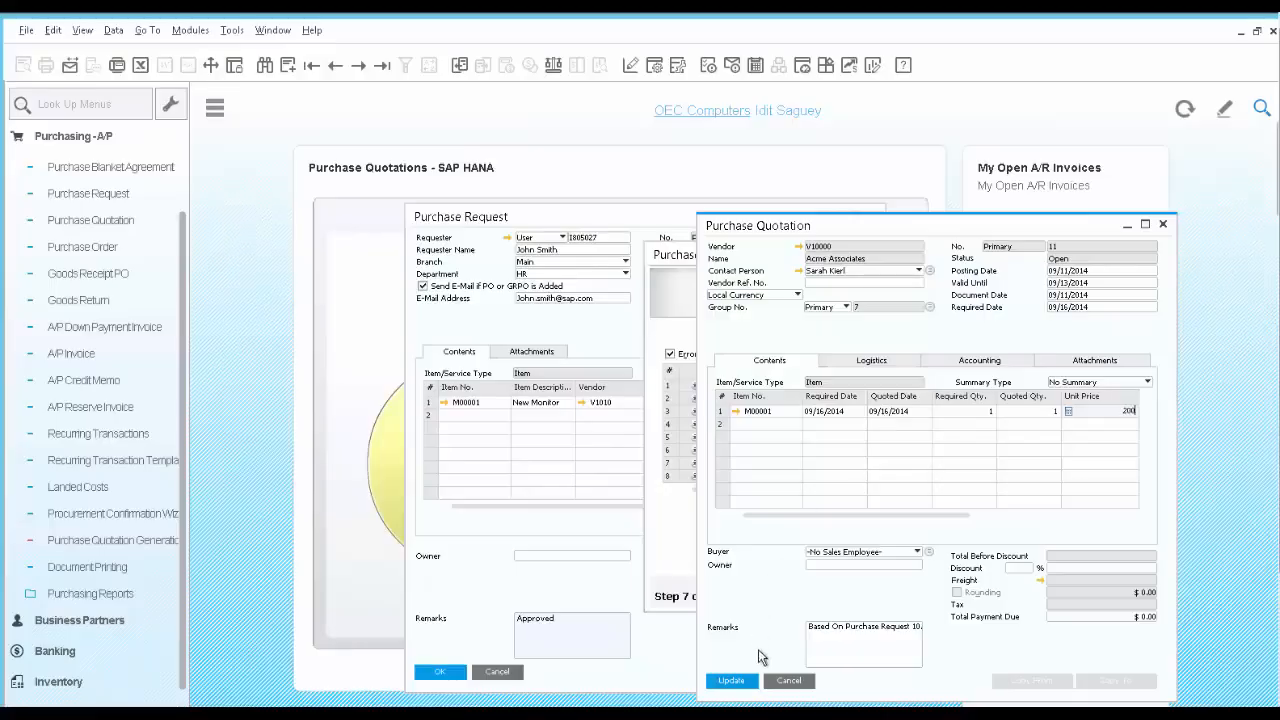
{"action": "left_click", "coordinate": [746, 686]}
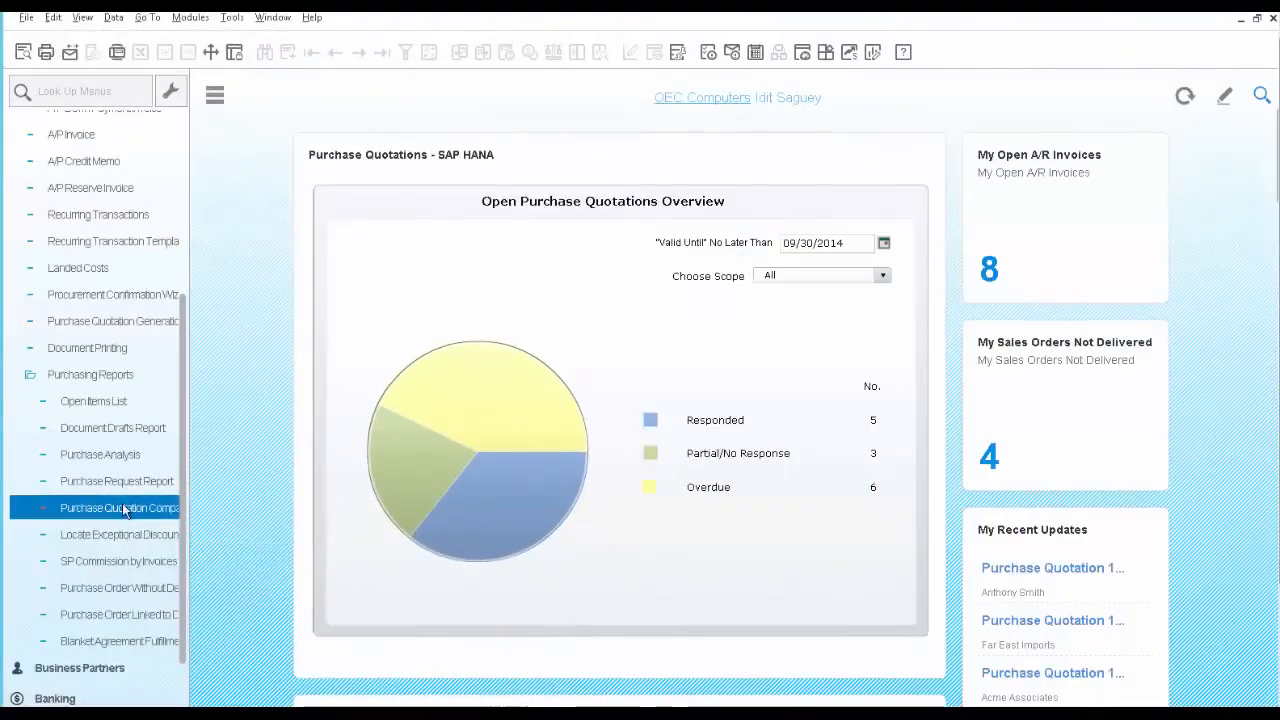
Run the Purchase Quotation Comparison Report for item code M00001
{"action": "left_click", "coordinate": [124, 510]}
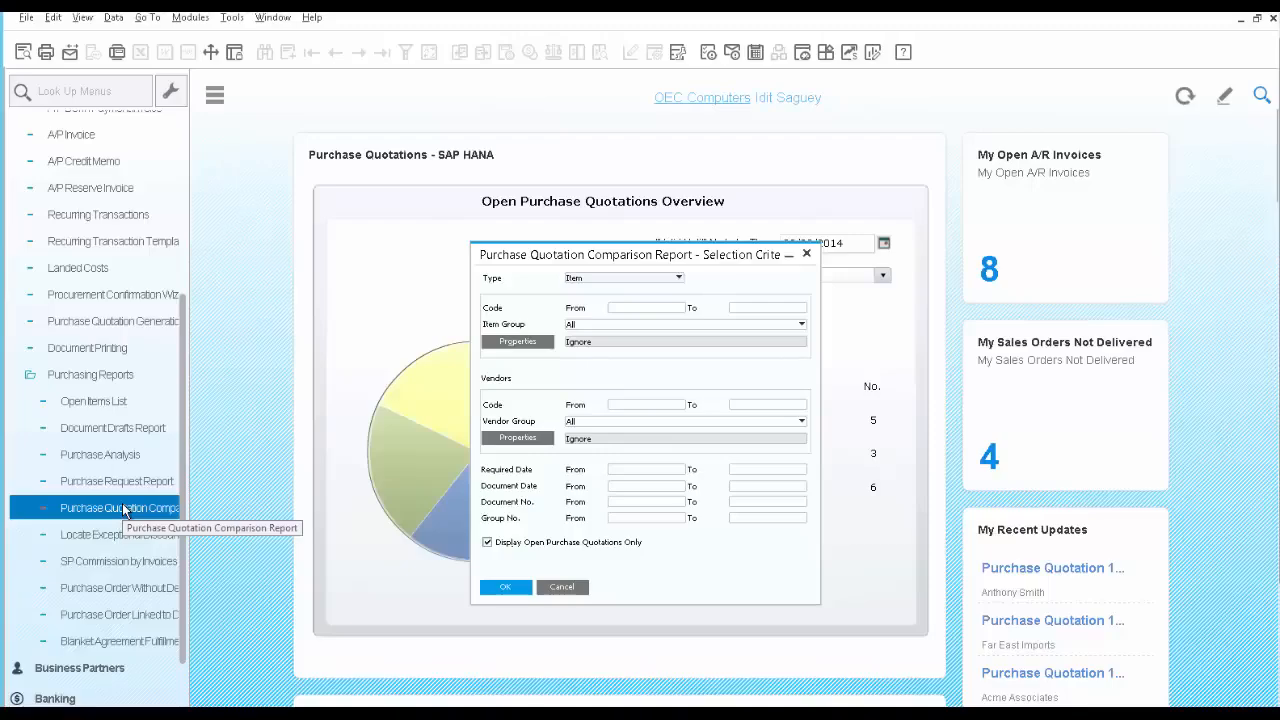
{"action": "left_click", "coordinate": [631, 309]}
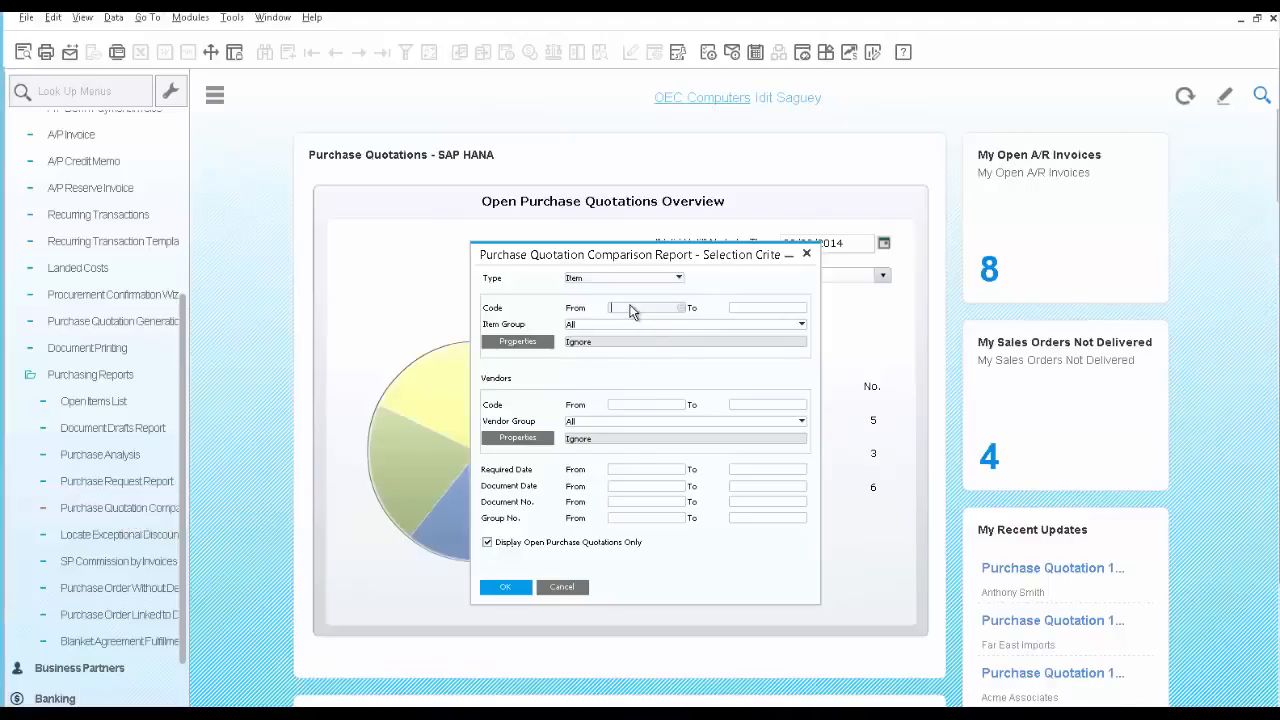
{"action": "type", "text": "M000"}
{"action": "key", "text": "Tab"}
{"action": "type", "text": "M00001"}
{"action": "left_click", "coordinate": [506, 588]}
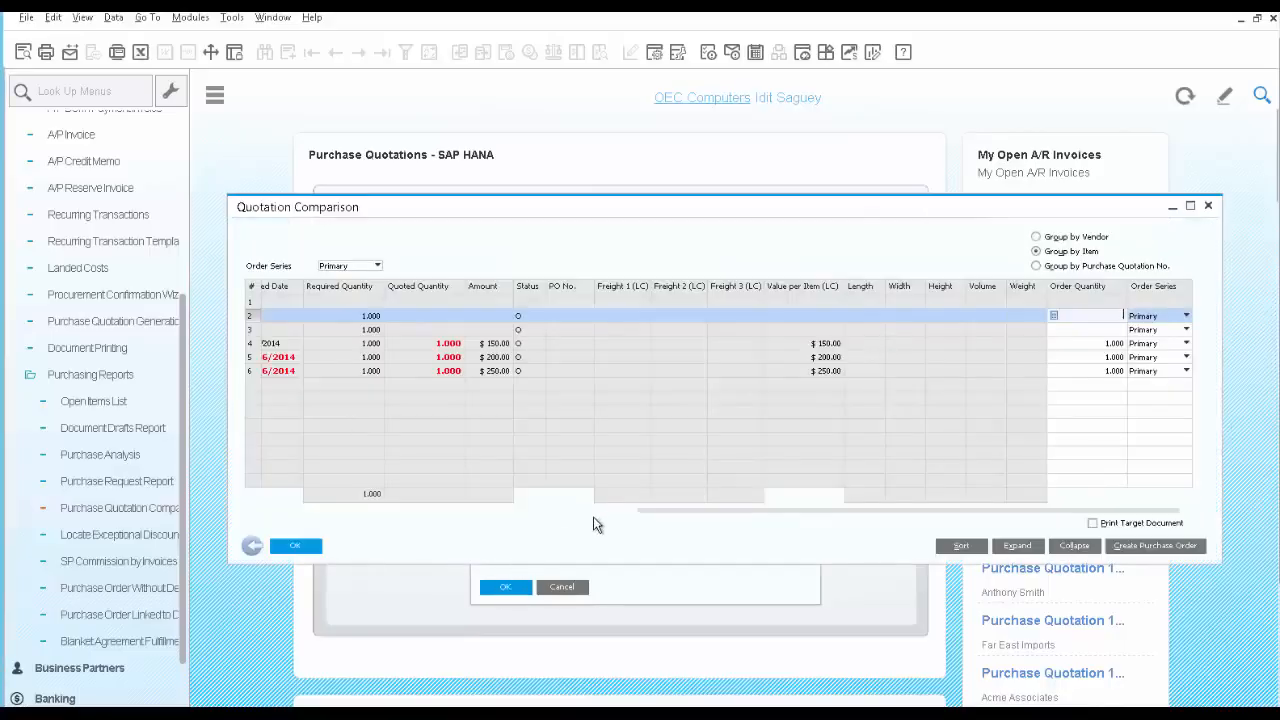
Compare the unit prices and quoted dates of the vendors that responded for the New Monitor item
{"action": "left_click_drag", "start_coordinate": [637, 515], "coordinate": [237, 516]}
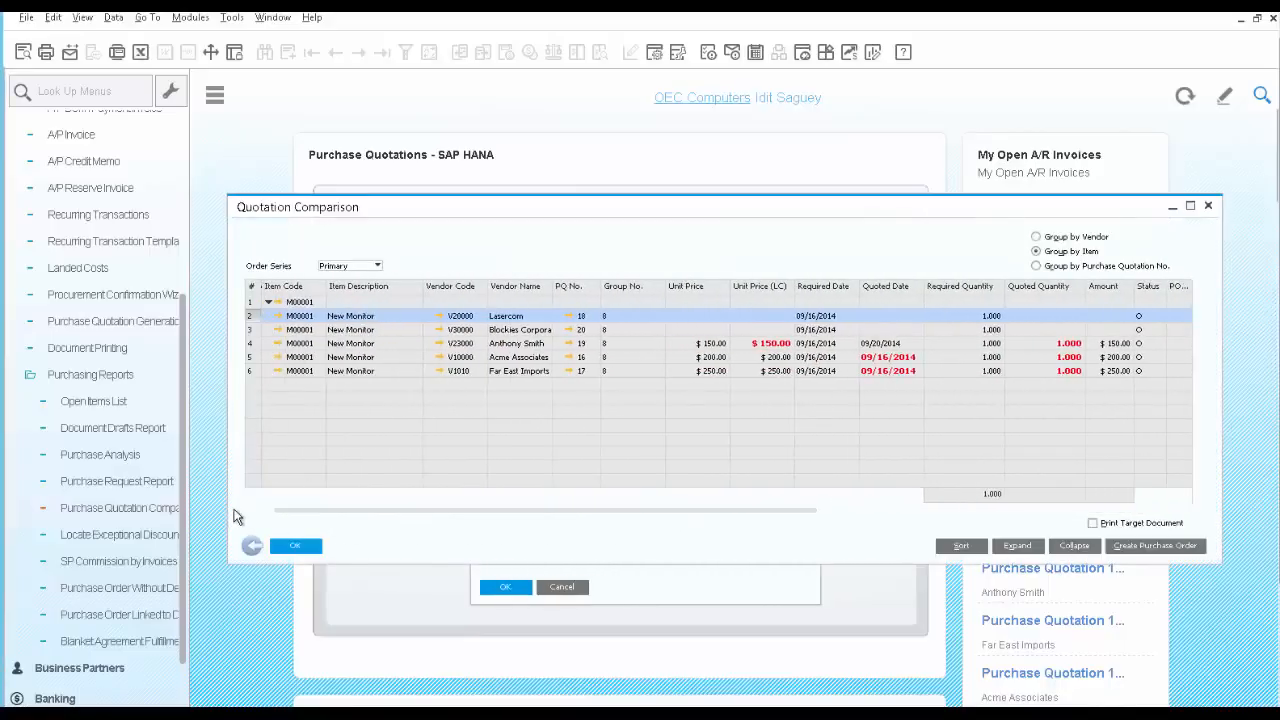
{"action": "left_click", "coordinate": [251, 343]}
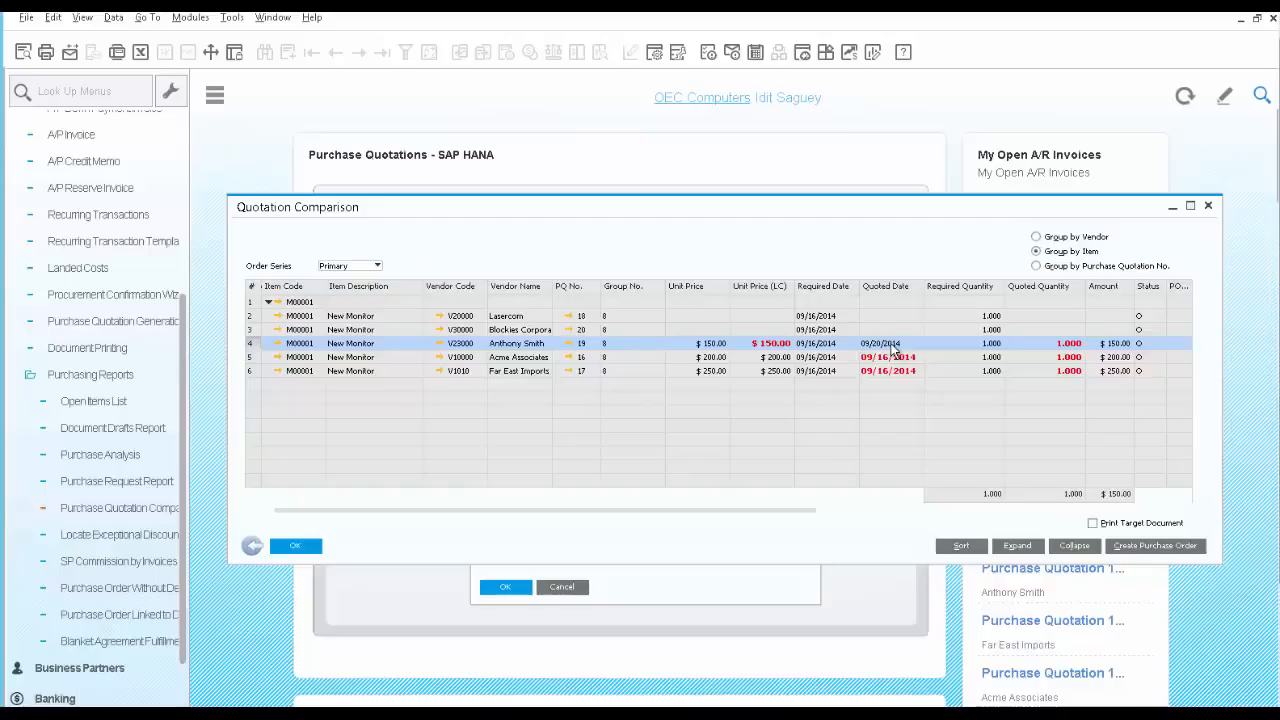
{"action": "left_click", "coordinate": [250, 357]}
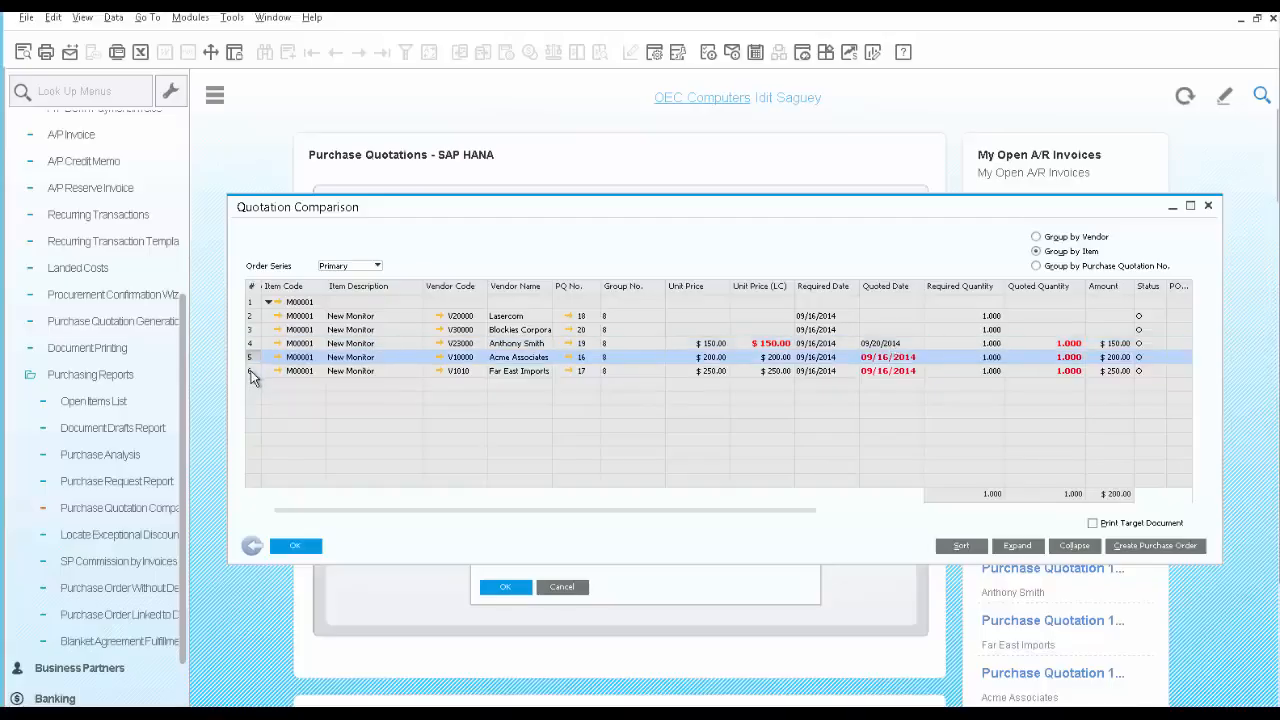
{"action": "left_click", "coordinate": [251, 371]}
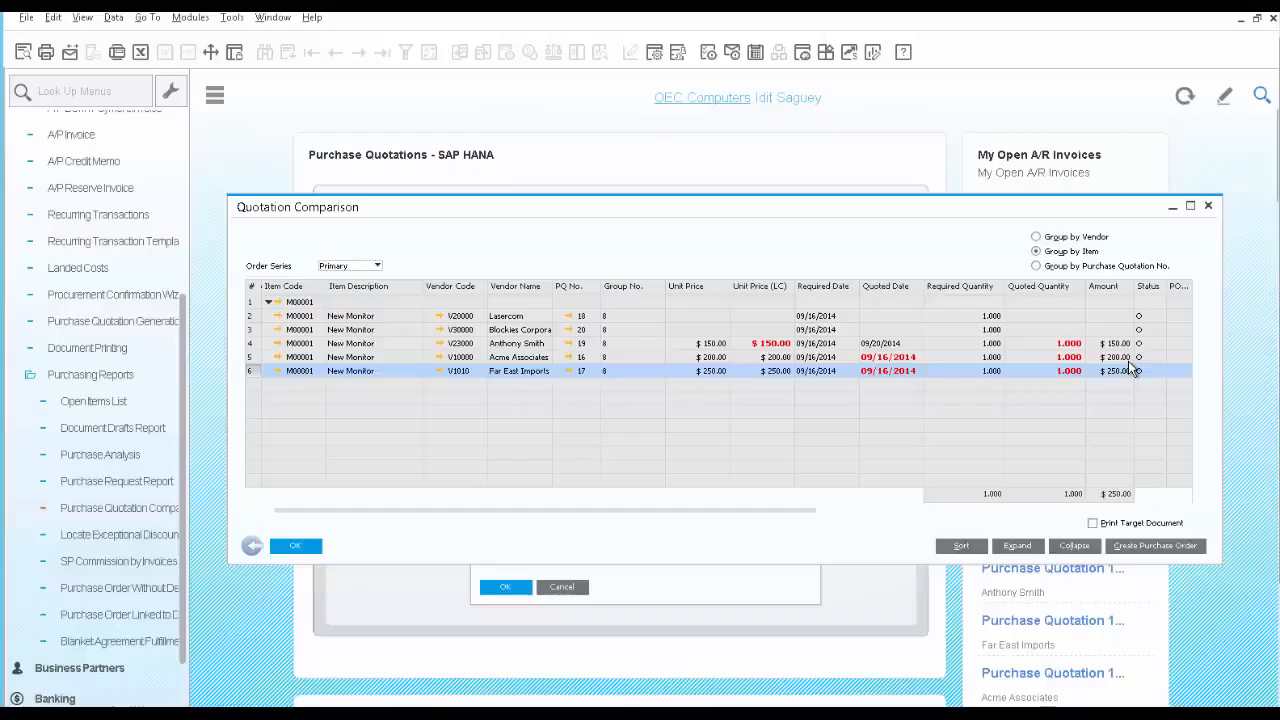
Create a purchase order from the Acme Associates quotation, closing the other quotations with the same group number
{"action": "left_click", "coordinate": [256, 360]}
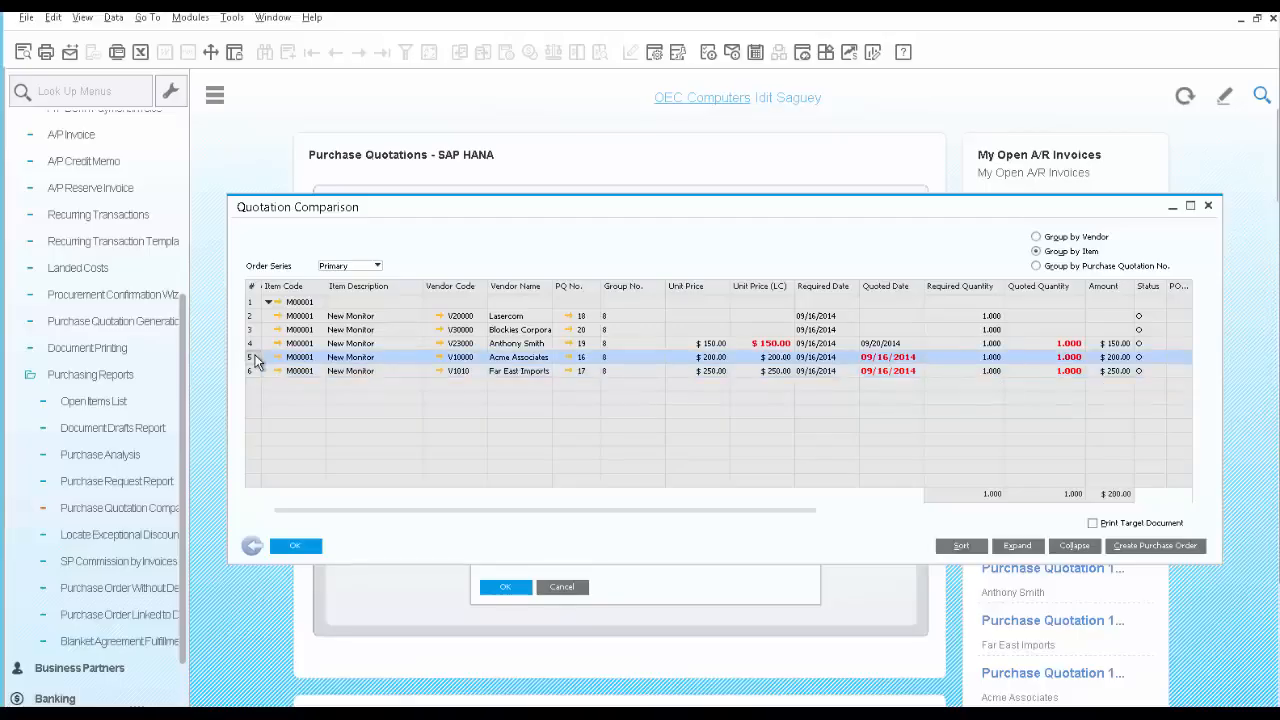
{"action": "left_click", "coordinate": [1160, 548]}
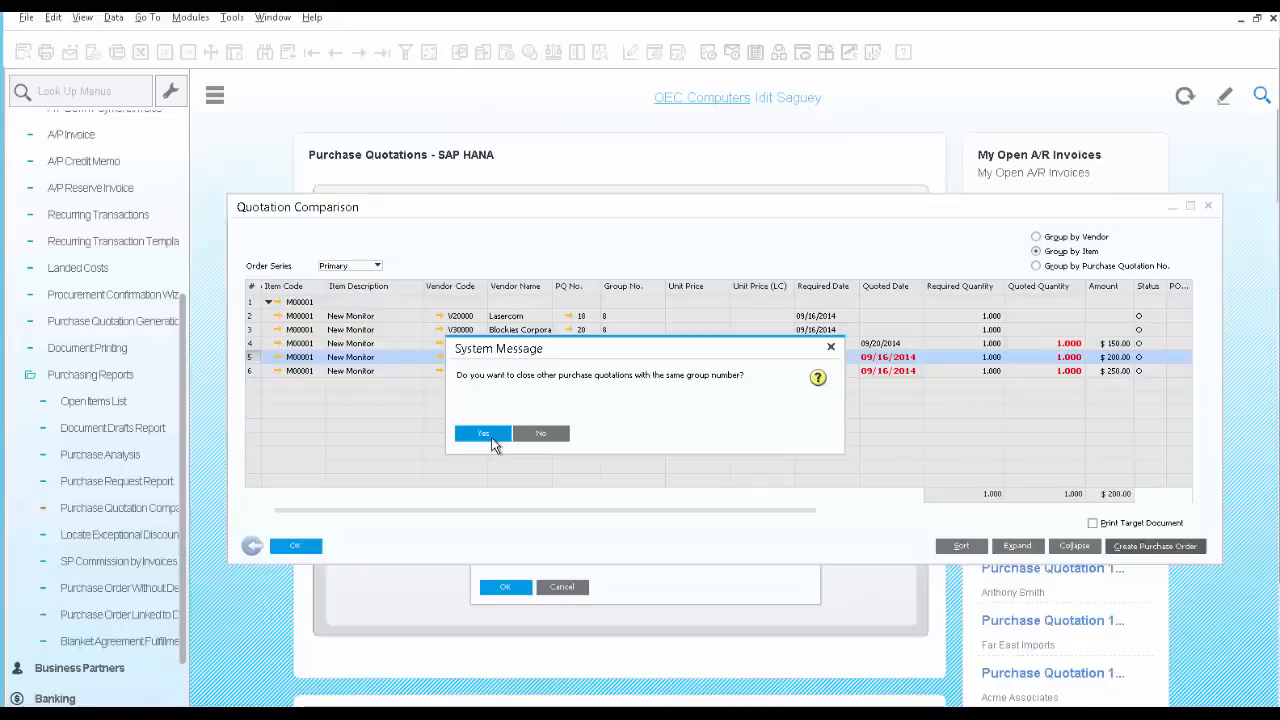
{"action": "left_click", "coordinate": [491, 438]}
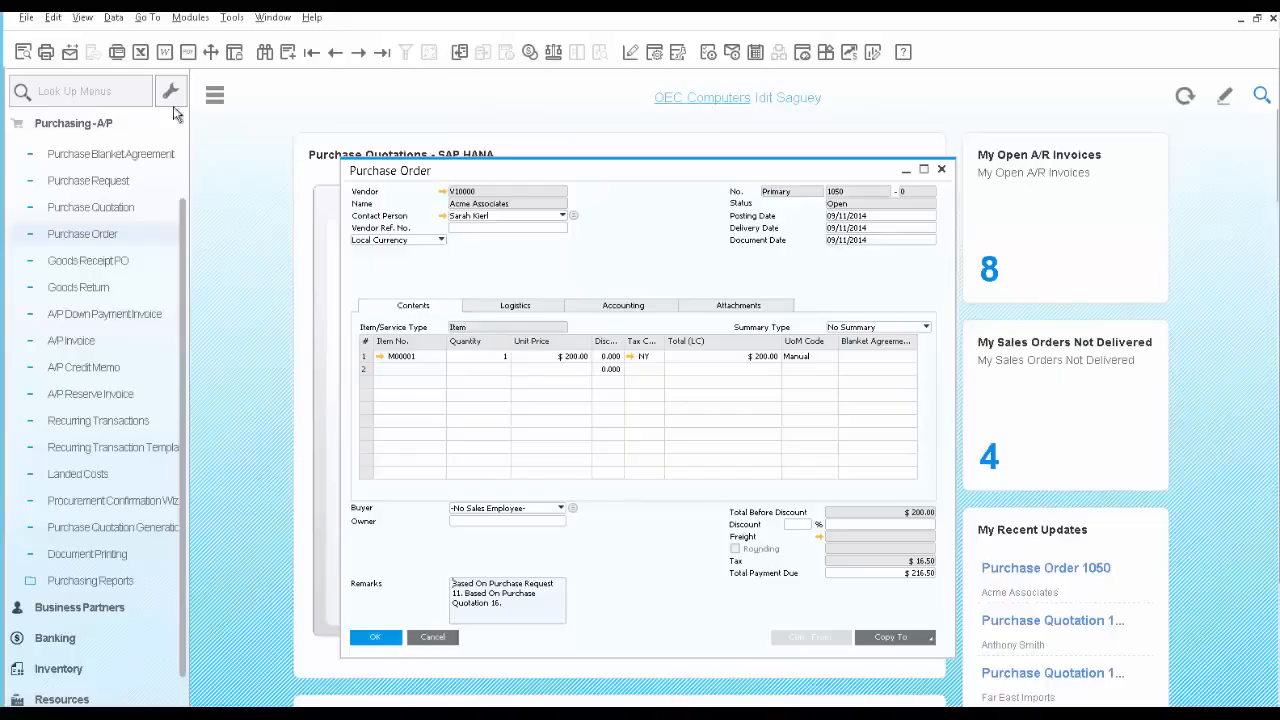
Prepare an e-mail of the Acme Associates purchase order with the edited report attached, and review its text, data and attachments
{"action": "left_click", "coordinate": [69, 54]}
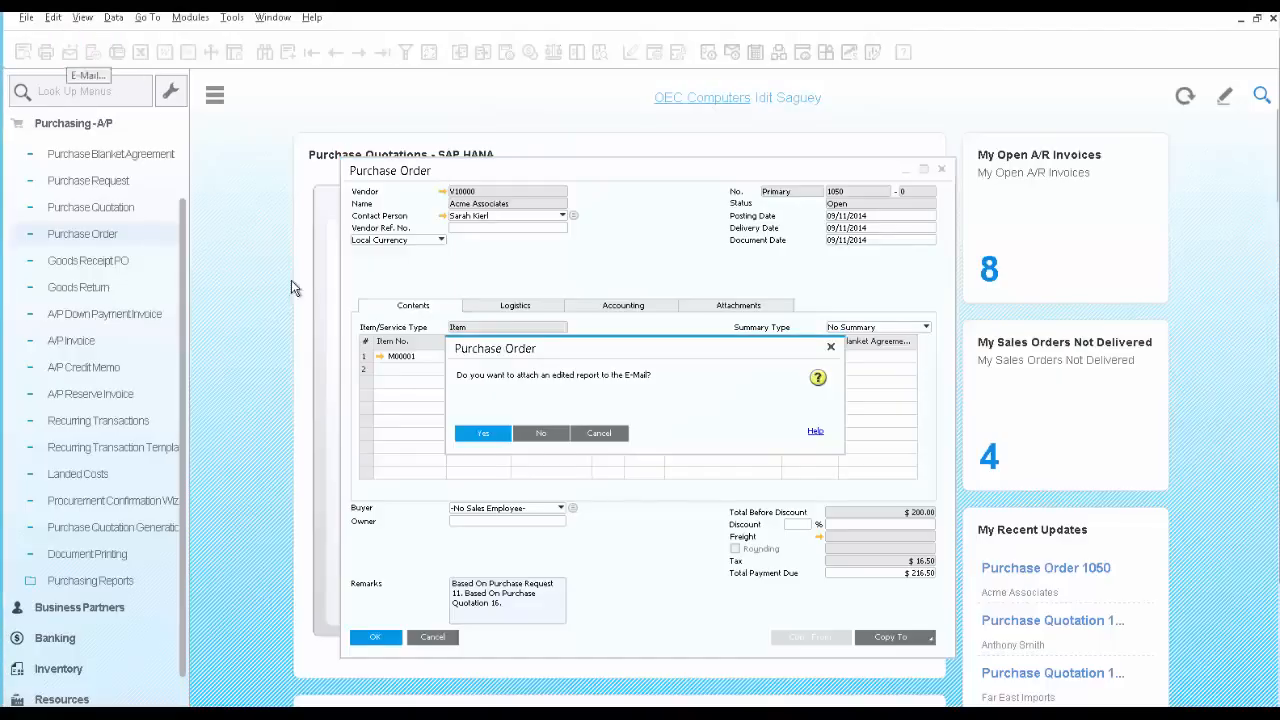
{"action": "left_click", "coordinate": [484, 434]}
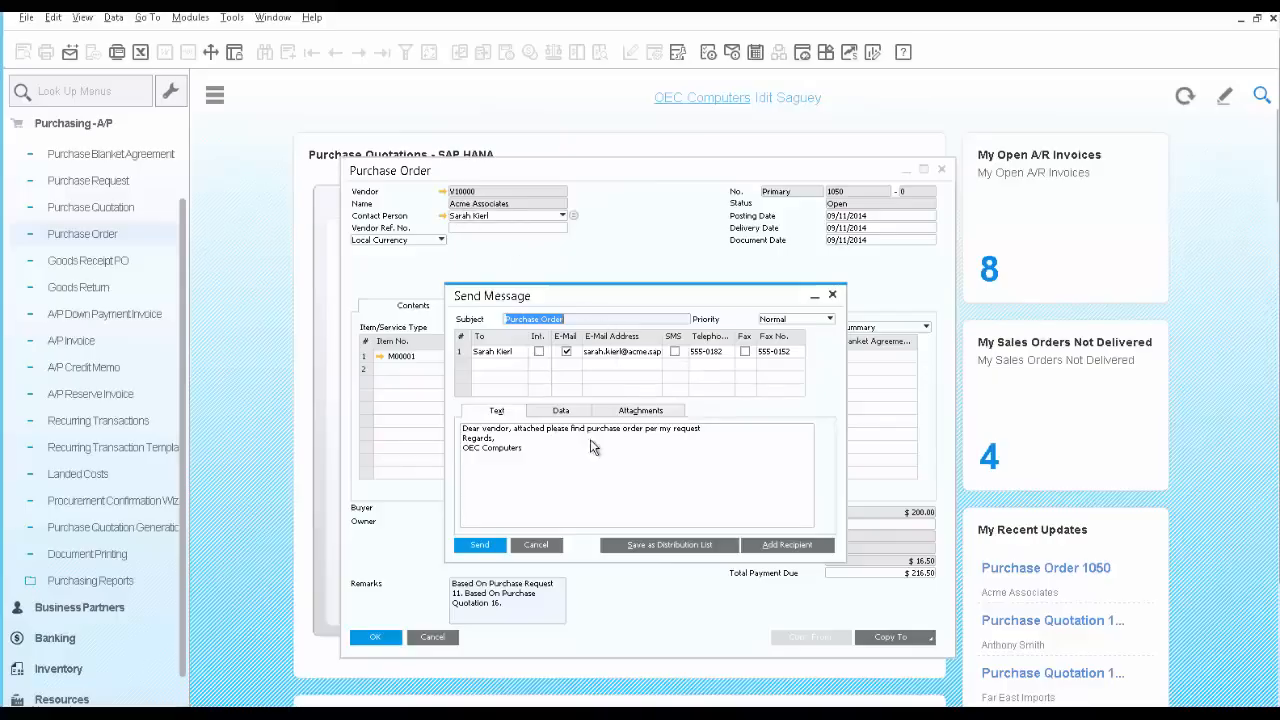
{"action": "left_click", "coordinate": [491, 470]}
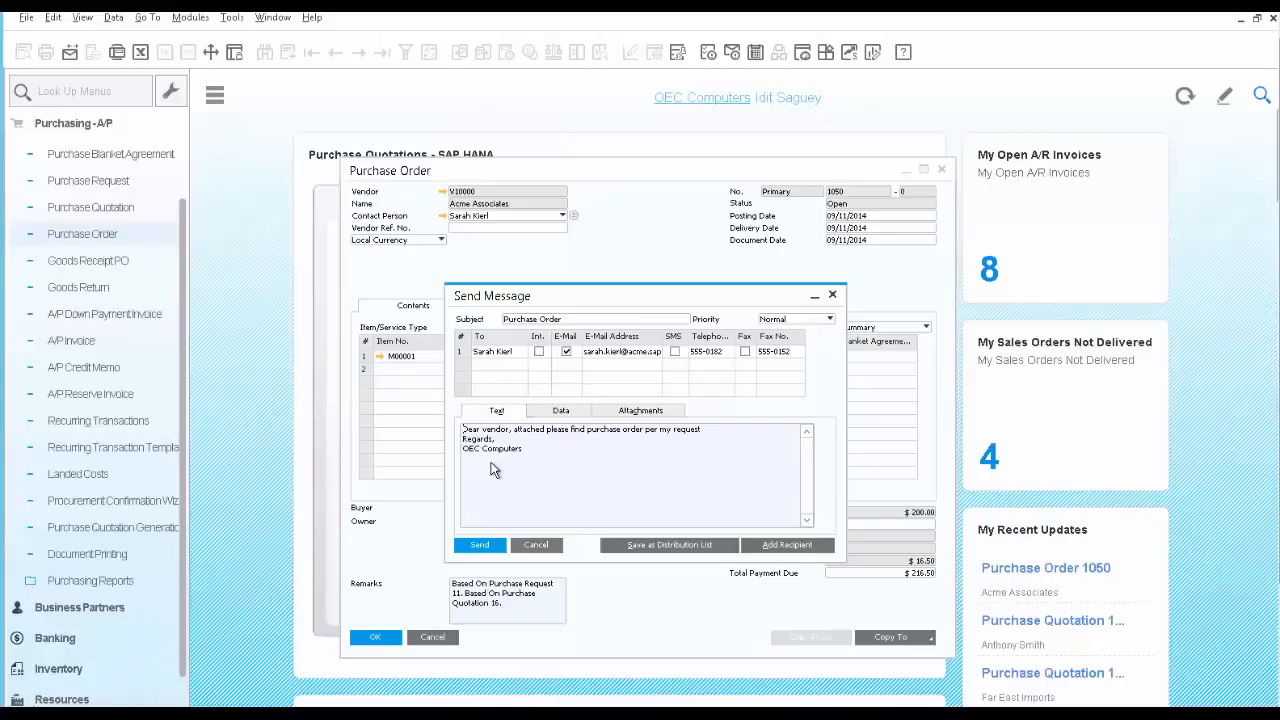
{"action": "left_click", "coordinate": [554, 418]}
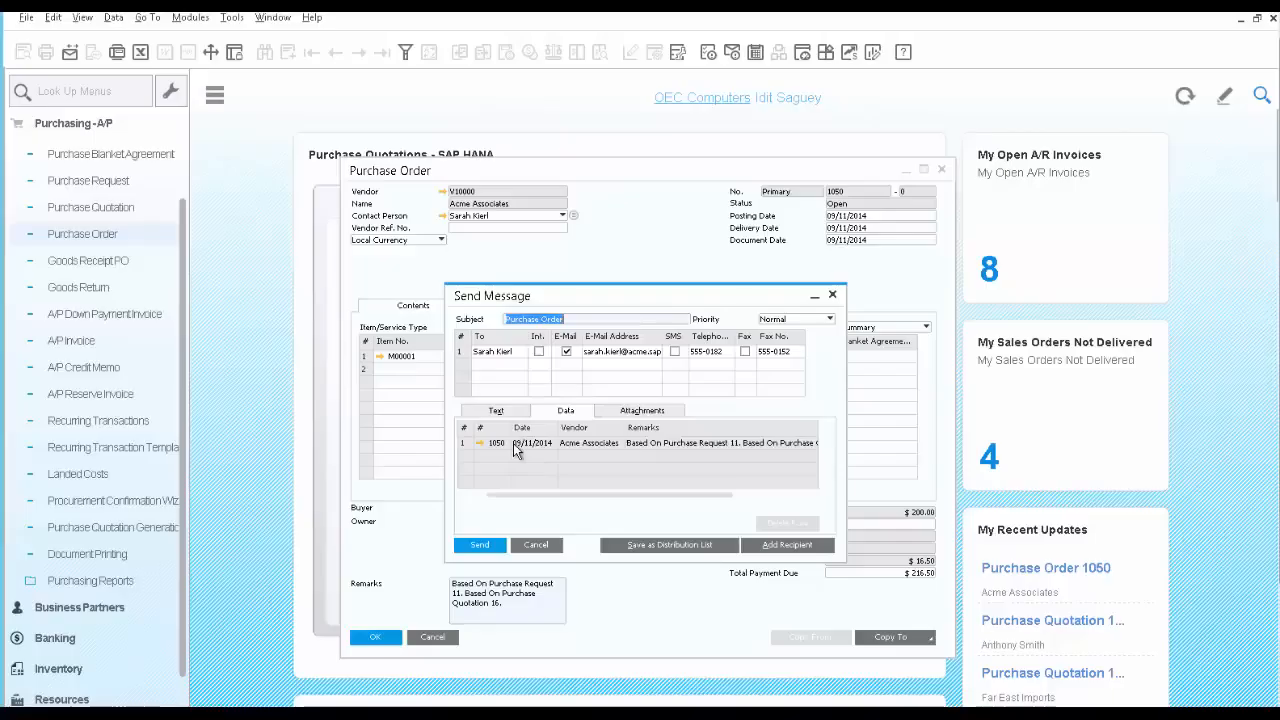
{"action": "left_click", "coordinate": [622, 415]}
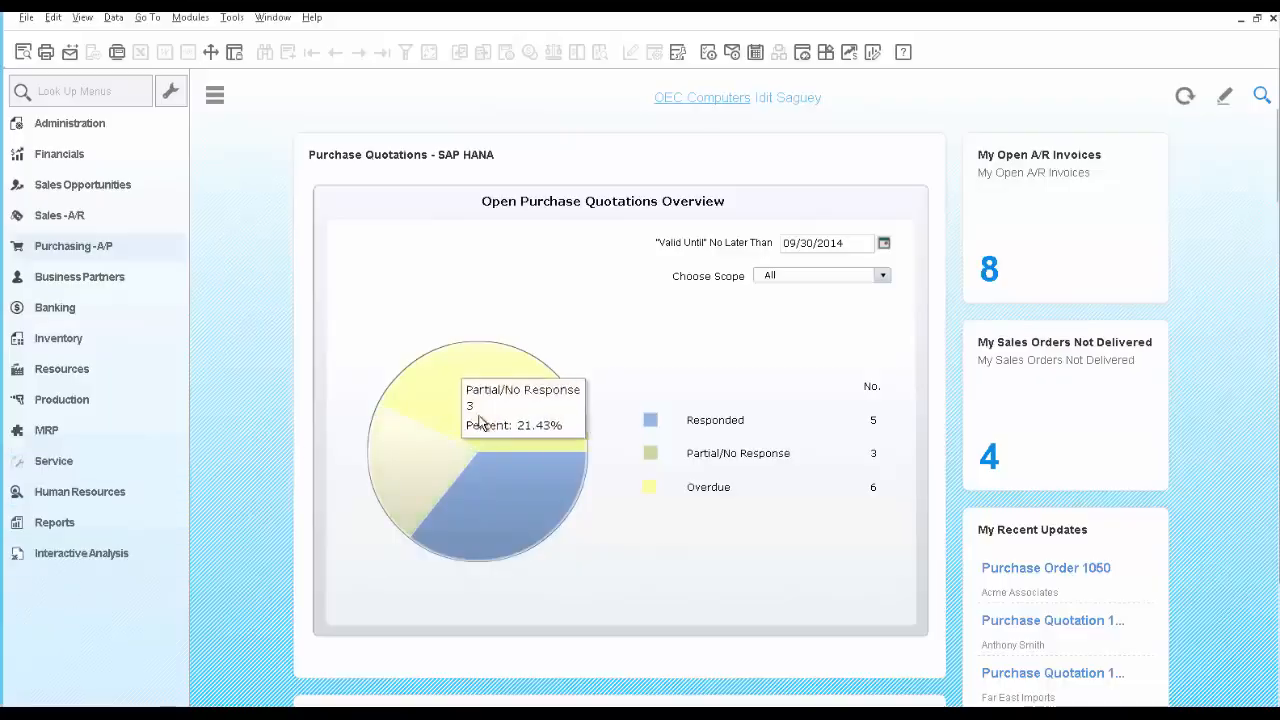
Open the details of the overdue purchase quotations from the Open Purchase Quotations Overview chart
{"action": "mouse_move", "coordinate": [479, 423]}
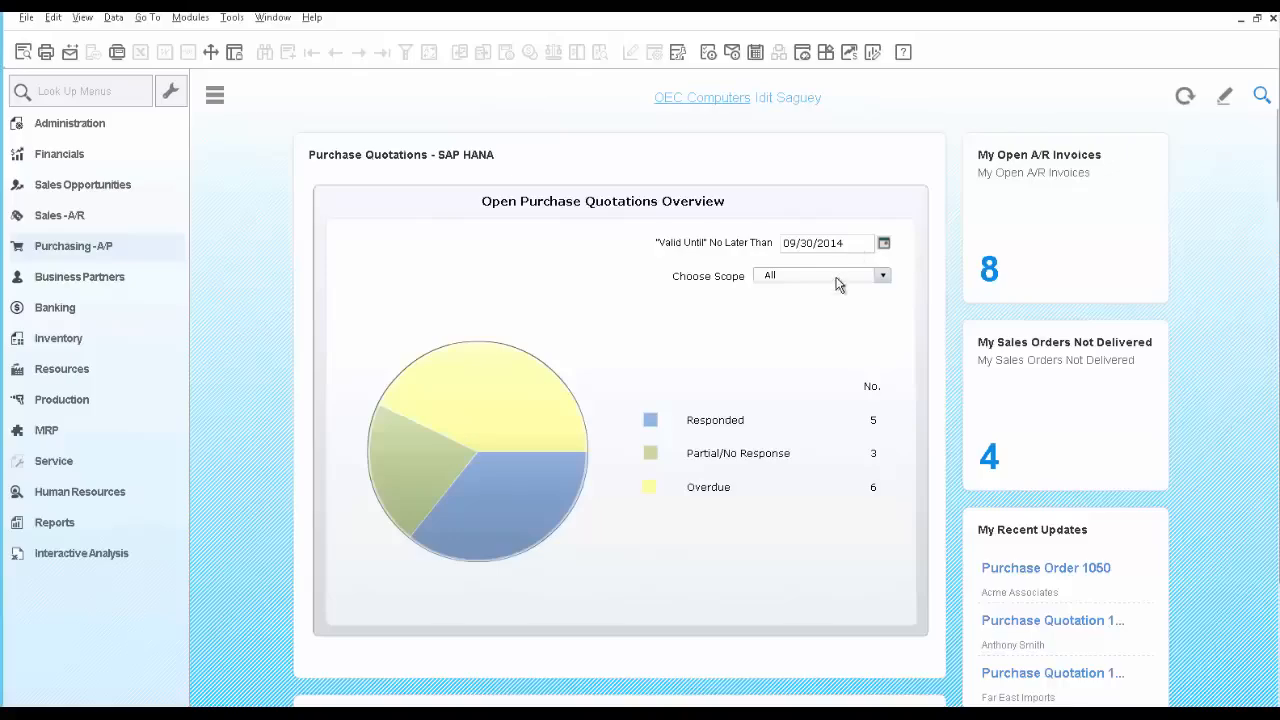
{"action": "mouse_move", "coordinate": [559, 412]}
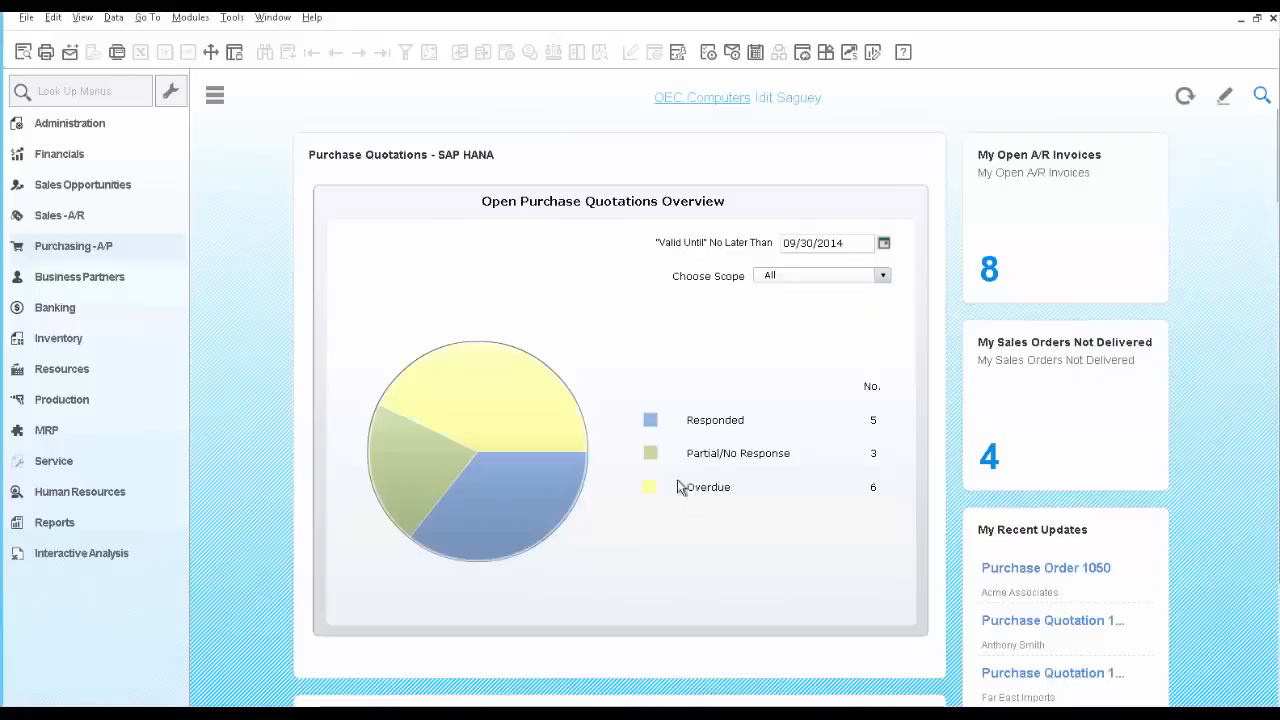
{"action": "left_click", "coordinate": [496, 425]}
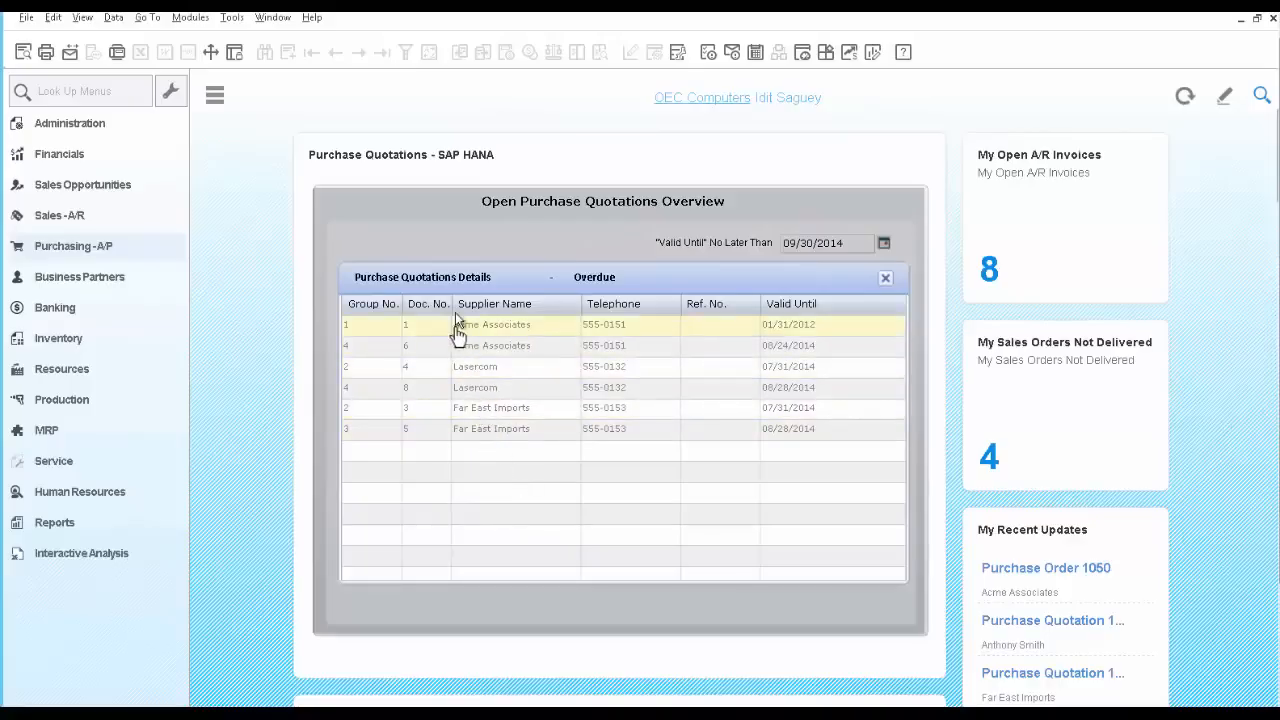
Inspect the overdue Far East Imports quotation in group 3, and view the details of the responded quotations from the overview chart
{"action": "left_click", "coordinate": [451, 431]}
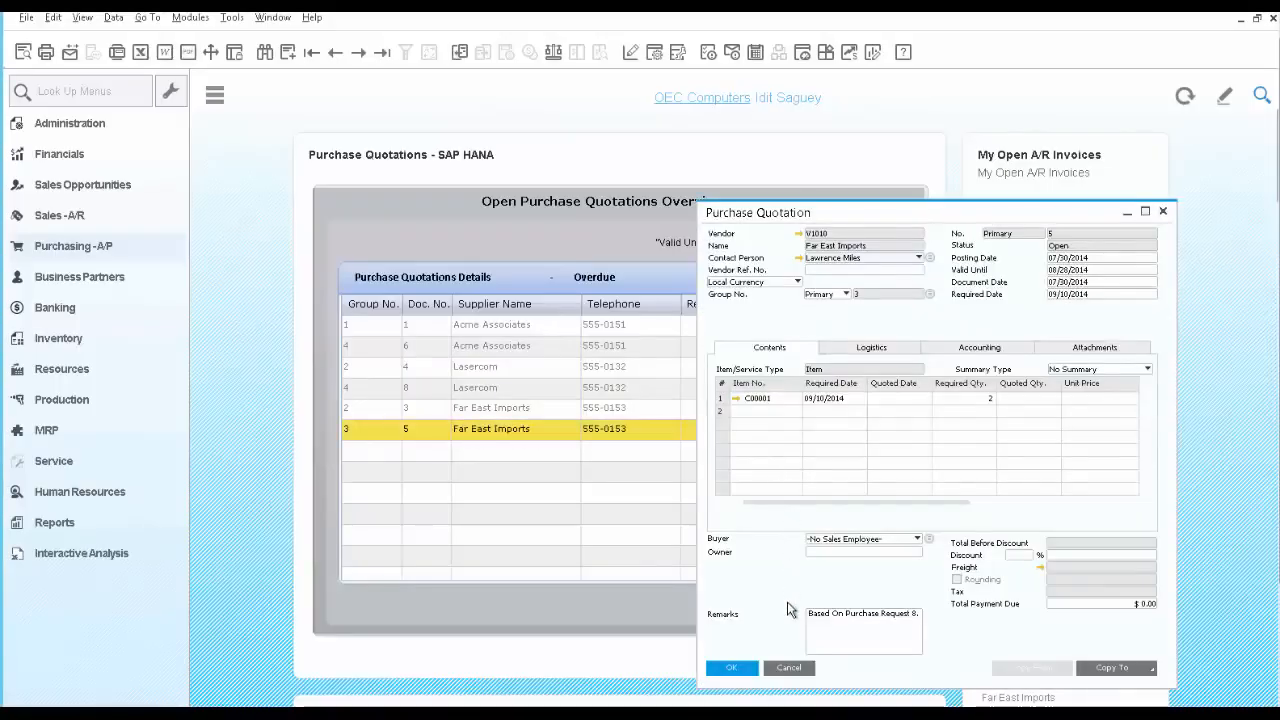
{"action": "left_click", "coordinate": [788, 668]}
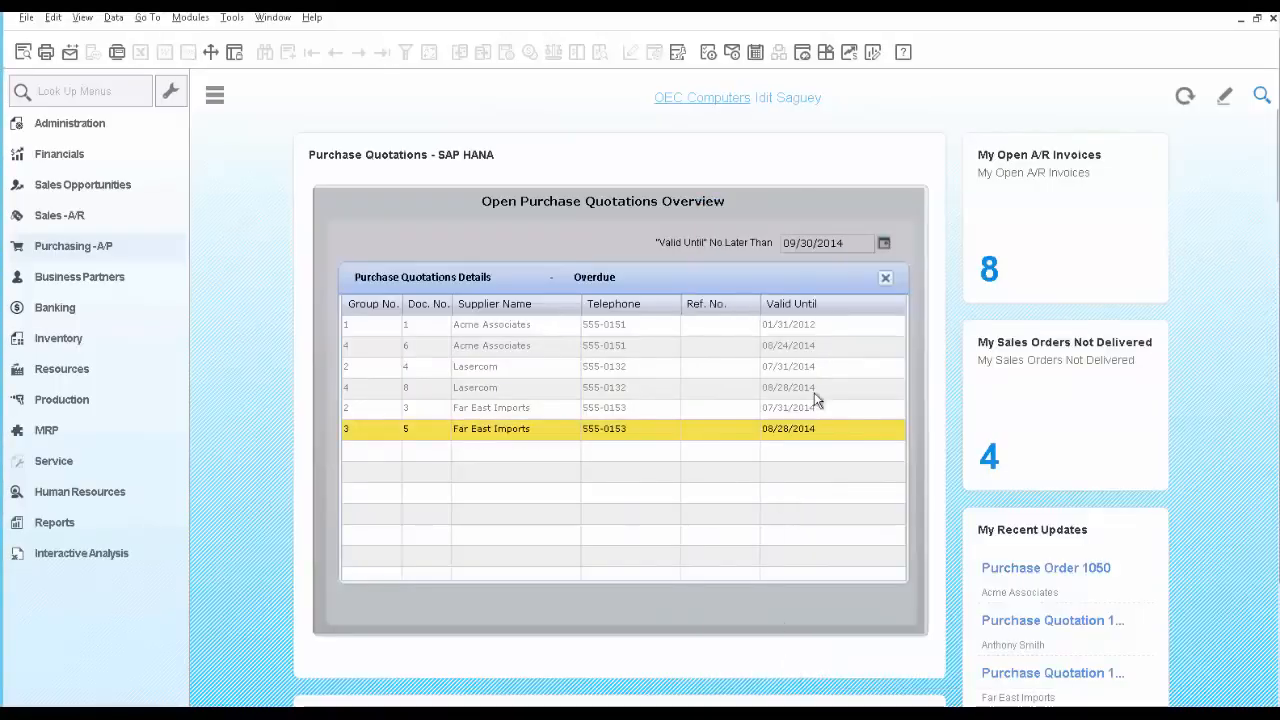
{"action": "left_click", "coordinate": [884, 280]}
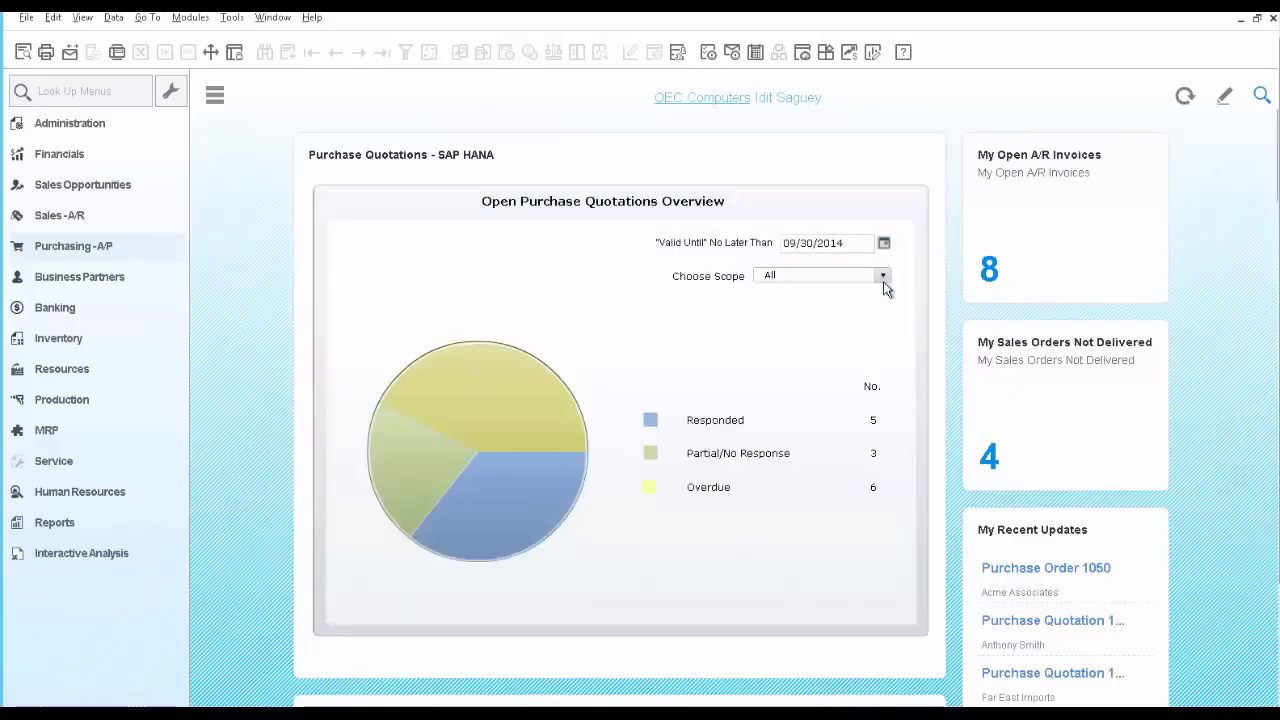
{"action": "left_click", "coordinate": [478, 490]}
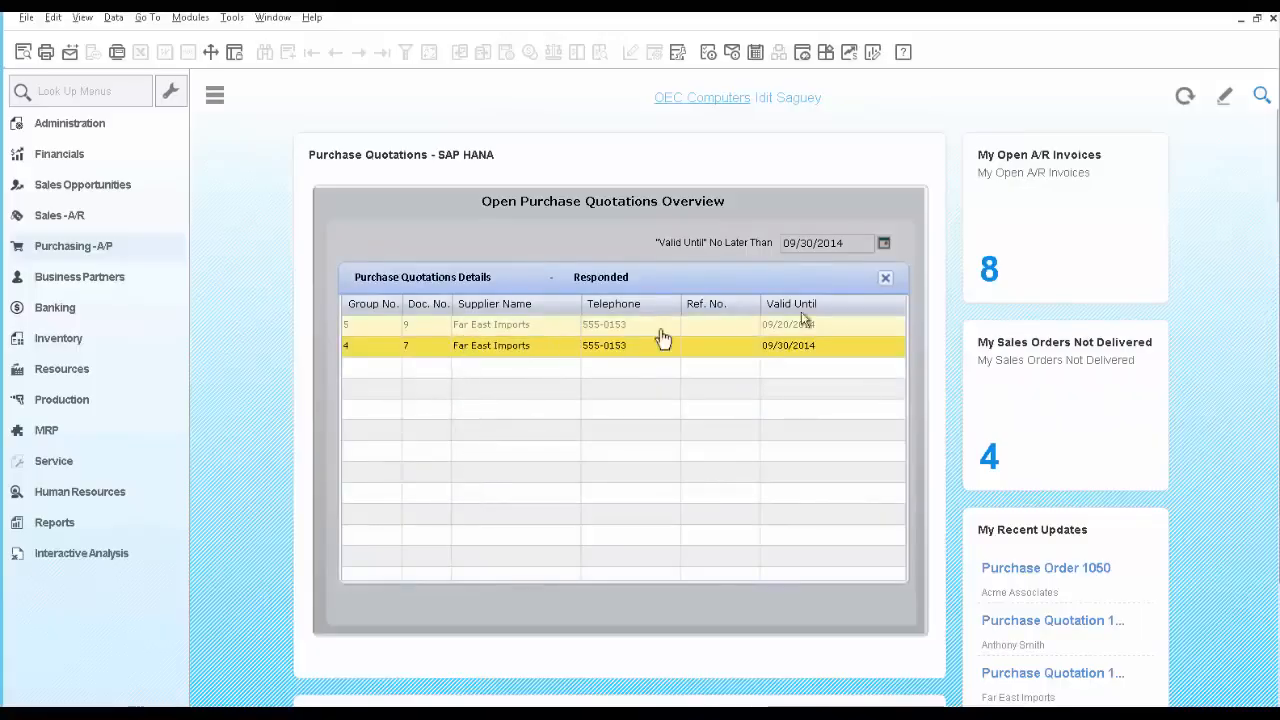
{"action": "left_click", "coordinate": [886, 280]}
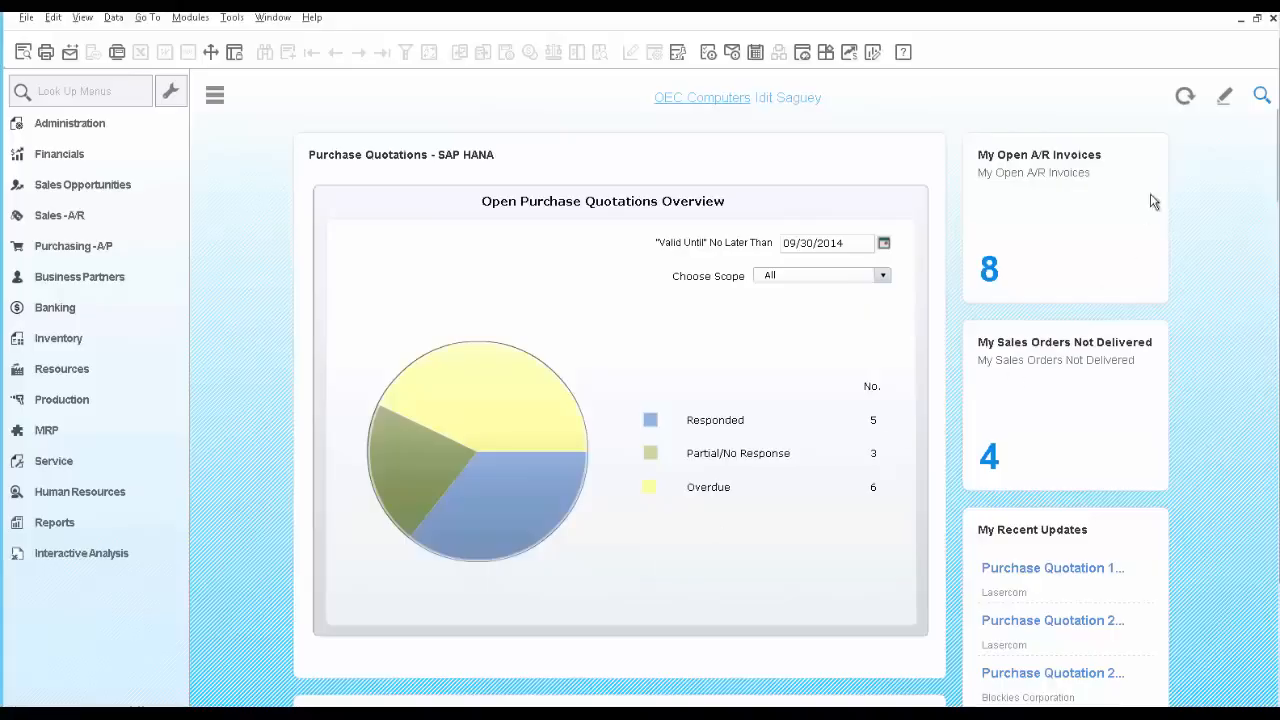
Search all company data for item M00001 and narrow the results to Goods Receipt PO documents by category
{"action": "left_click", "coordinate": [1263, 99]}
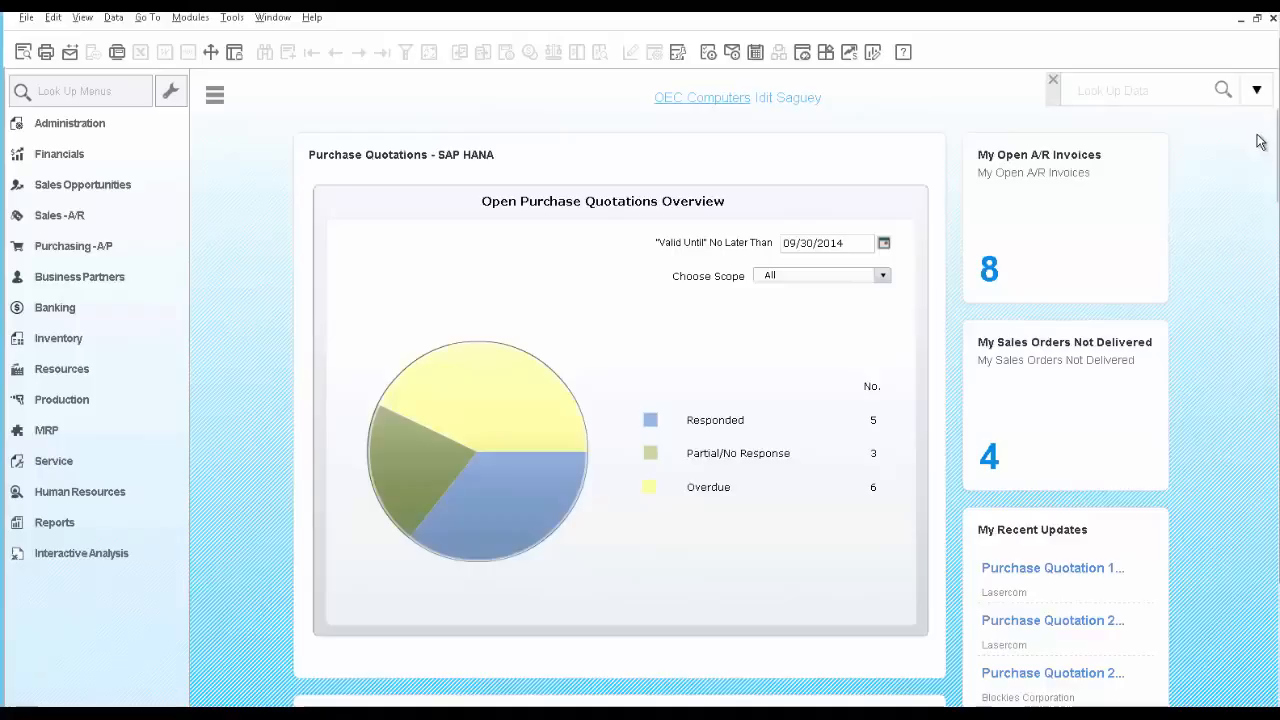
{"action": "left_click", "coordinate": [1140, 90]}
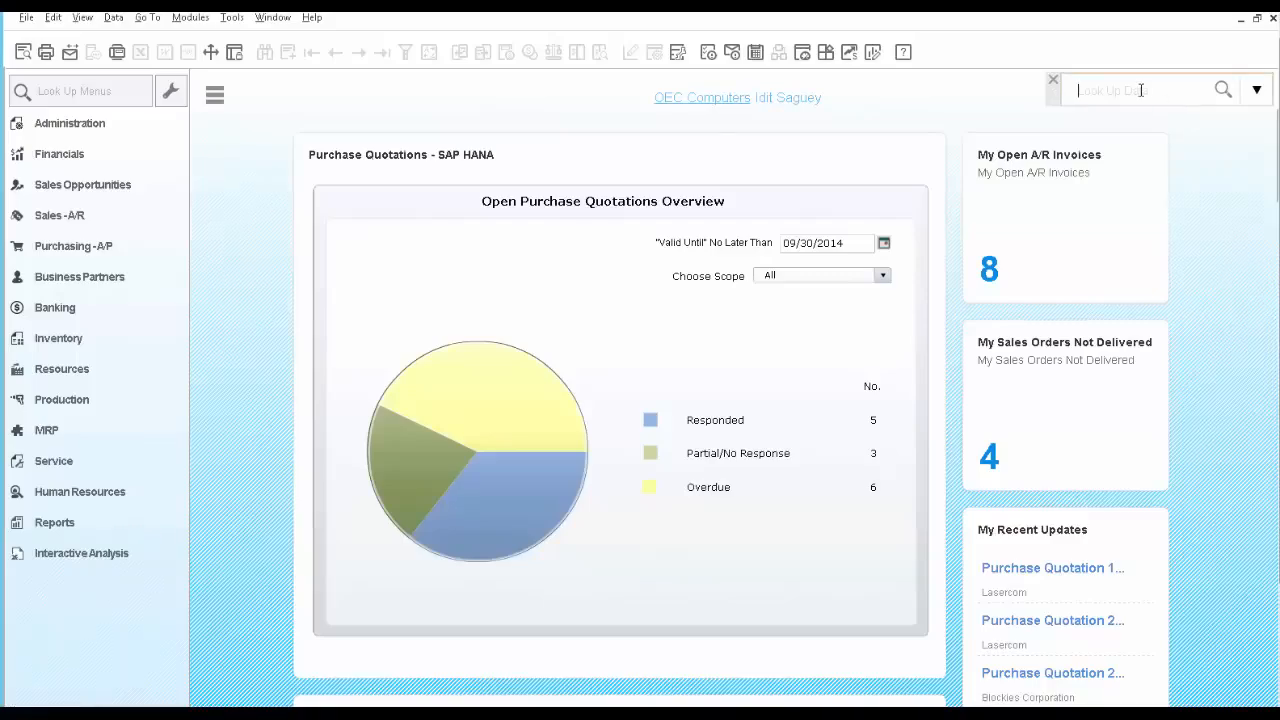
{"action": "type", "text": "M00001"}
{"action": "key", "text": "Return"}
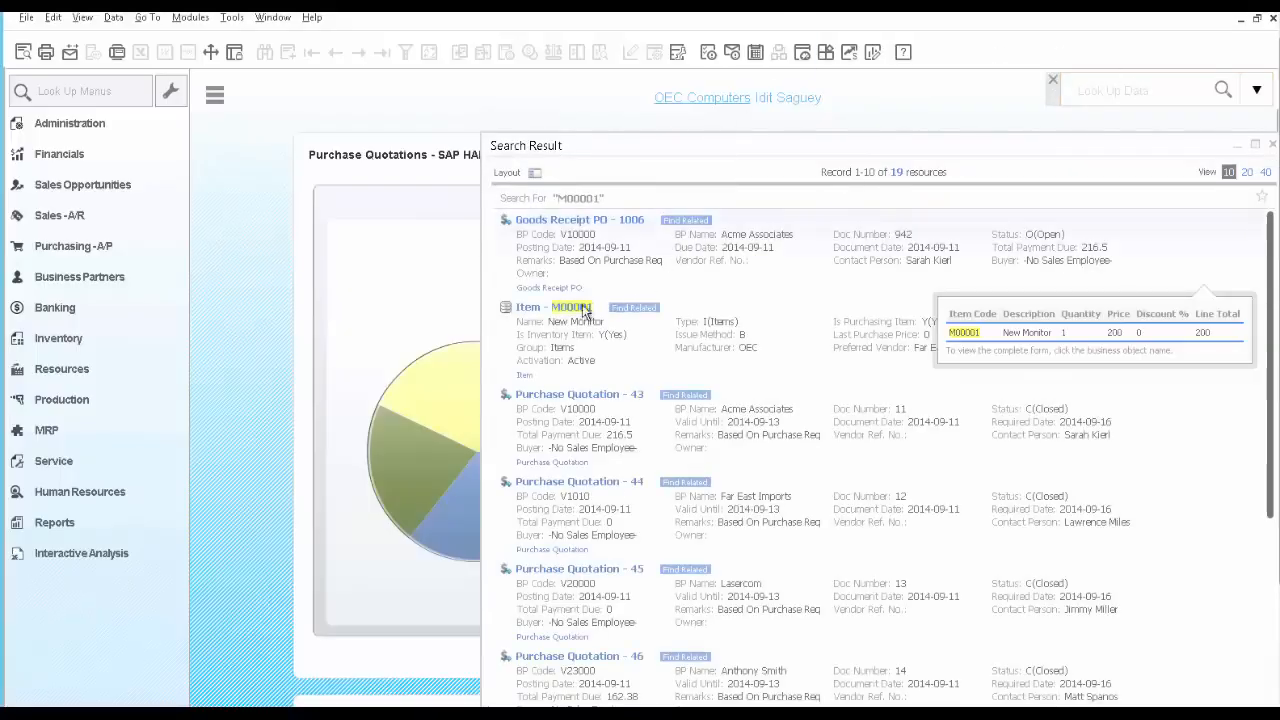
{"action": "mouse_move", "coordinate": [580, 312]}
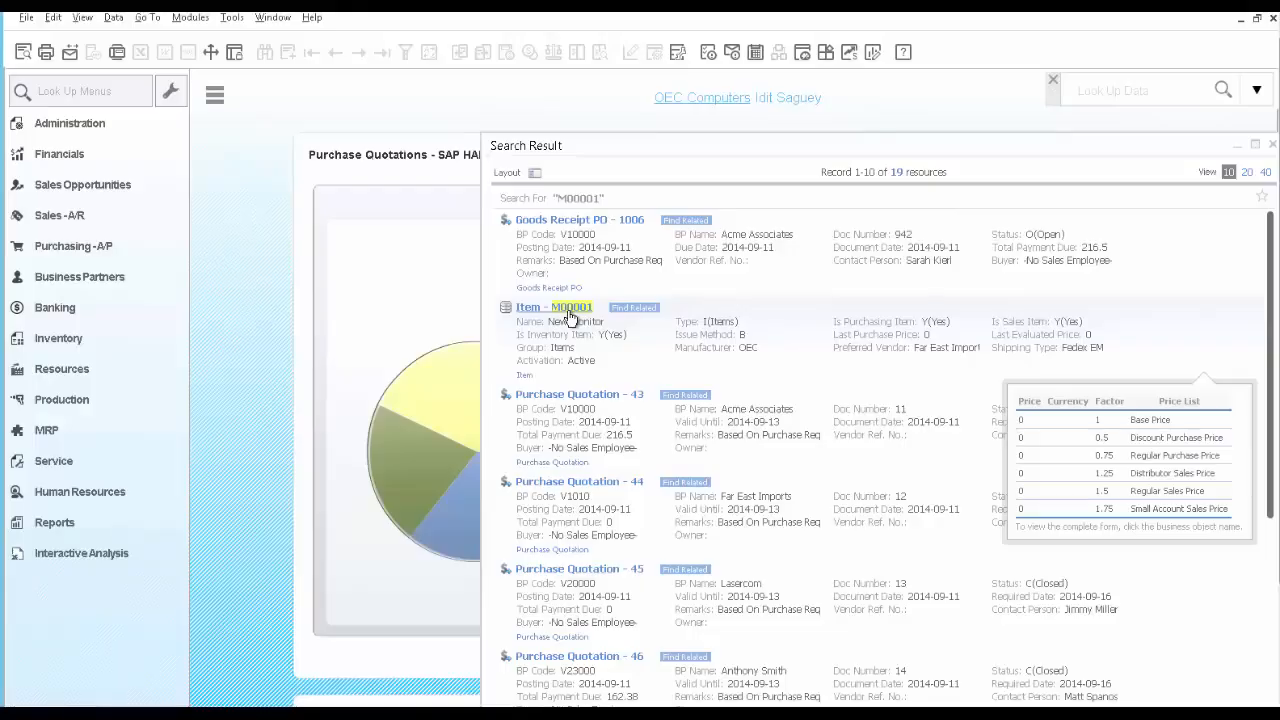
{"action": "left_click", "coordinate": [535, 175]}
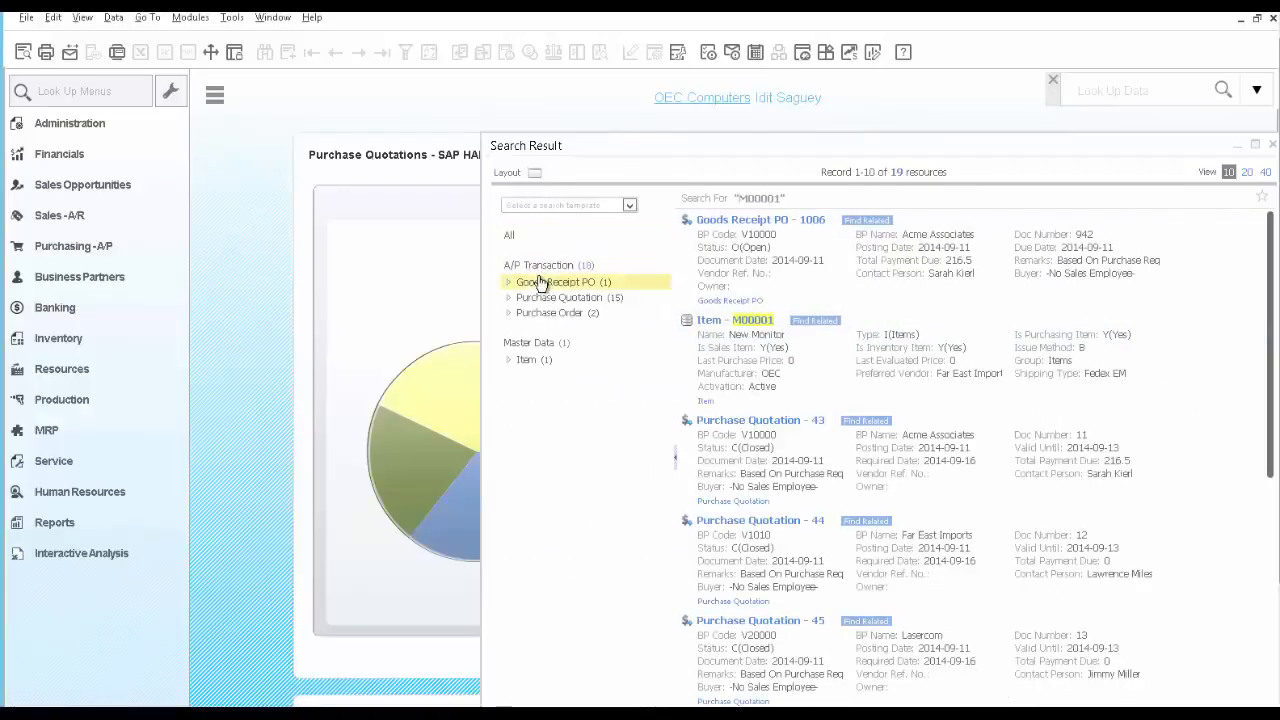
{"action": "left_click", "coordinate": [541, 283]}
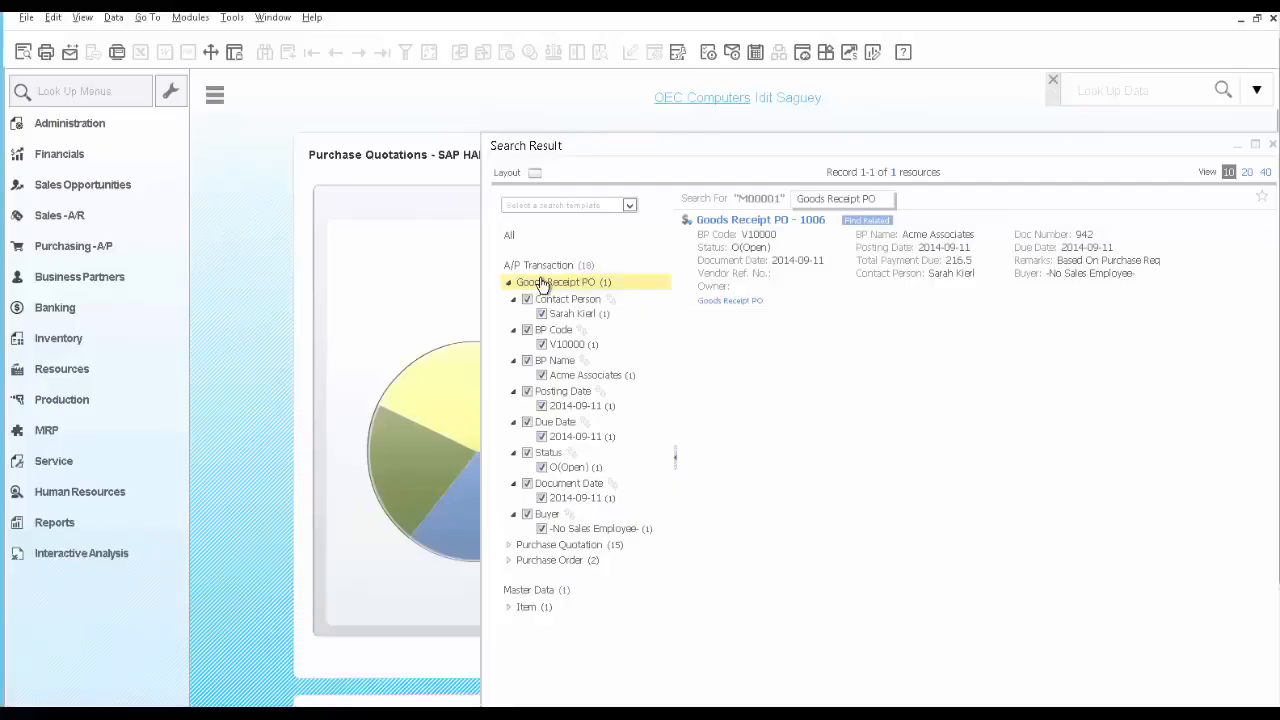
Open the Acme Associates Goods Receipt PO from the search results and display its relationship map
{"action": "mouse_move", "coordinate": [720, 235]}
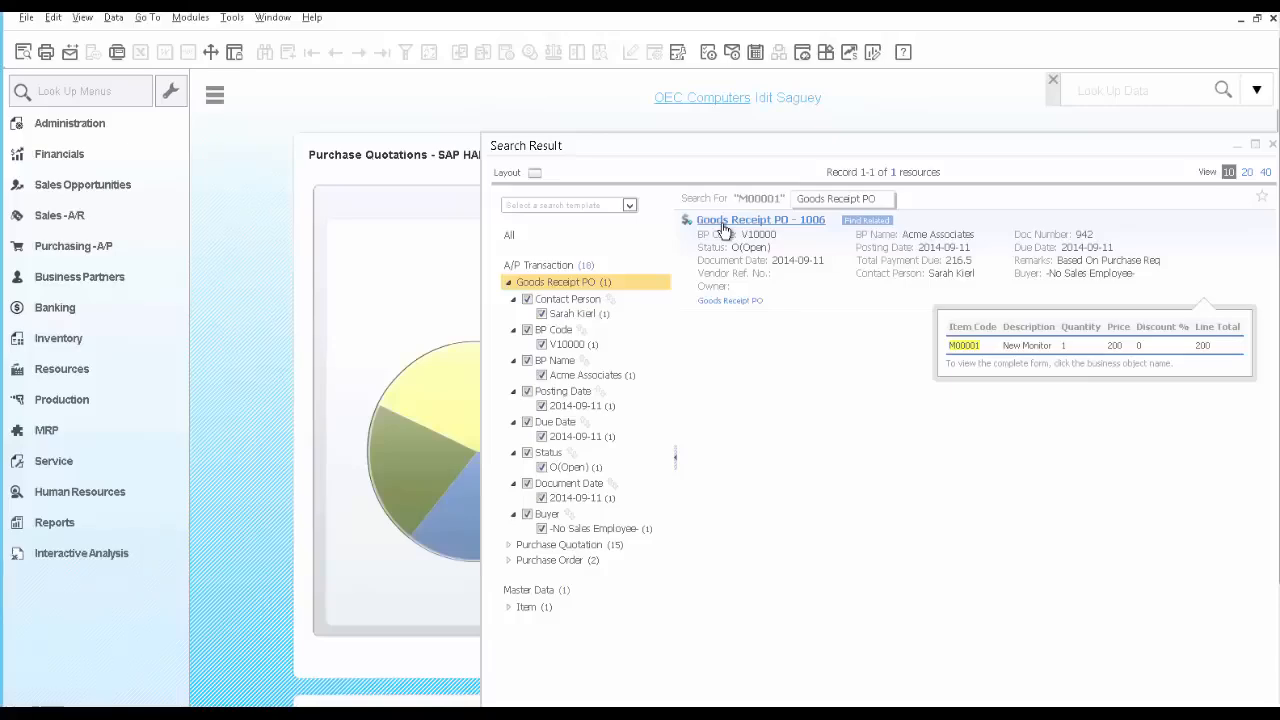
{"action": "left_click", "coordinate": [724, 222]}
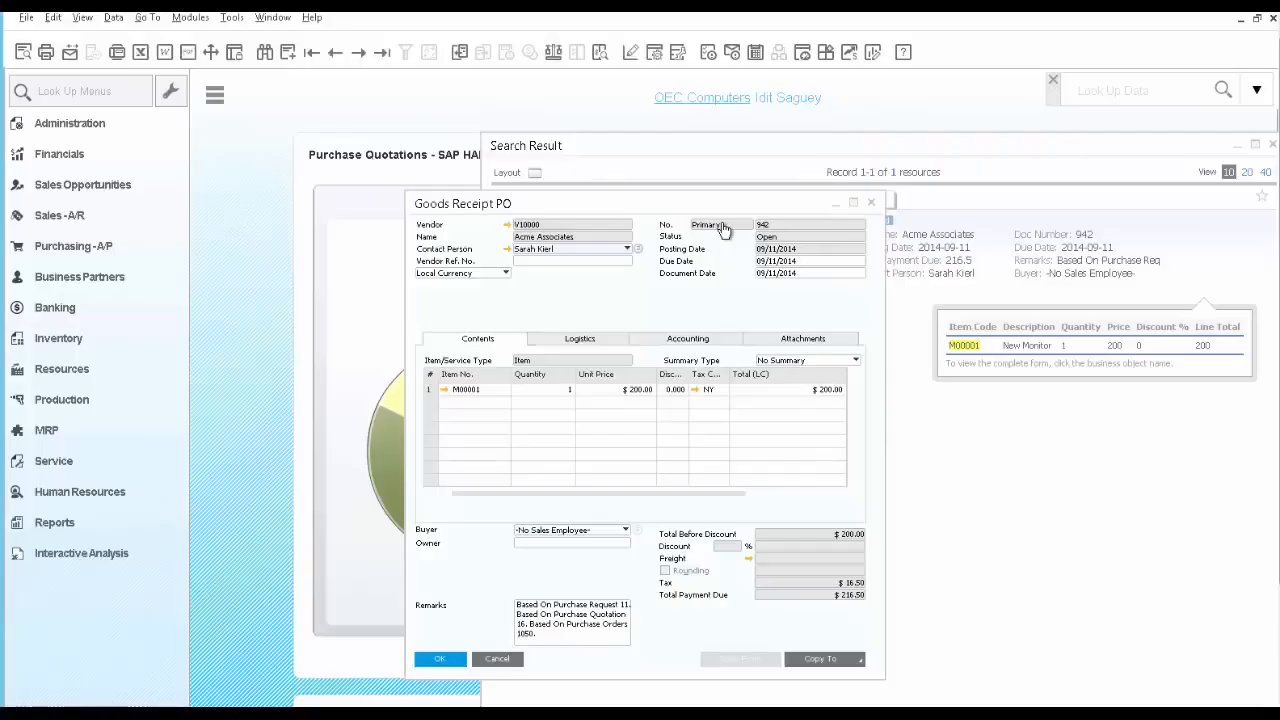
{"action": "right_click", "coordinate": [548, 303]}
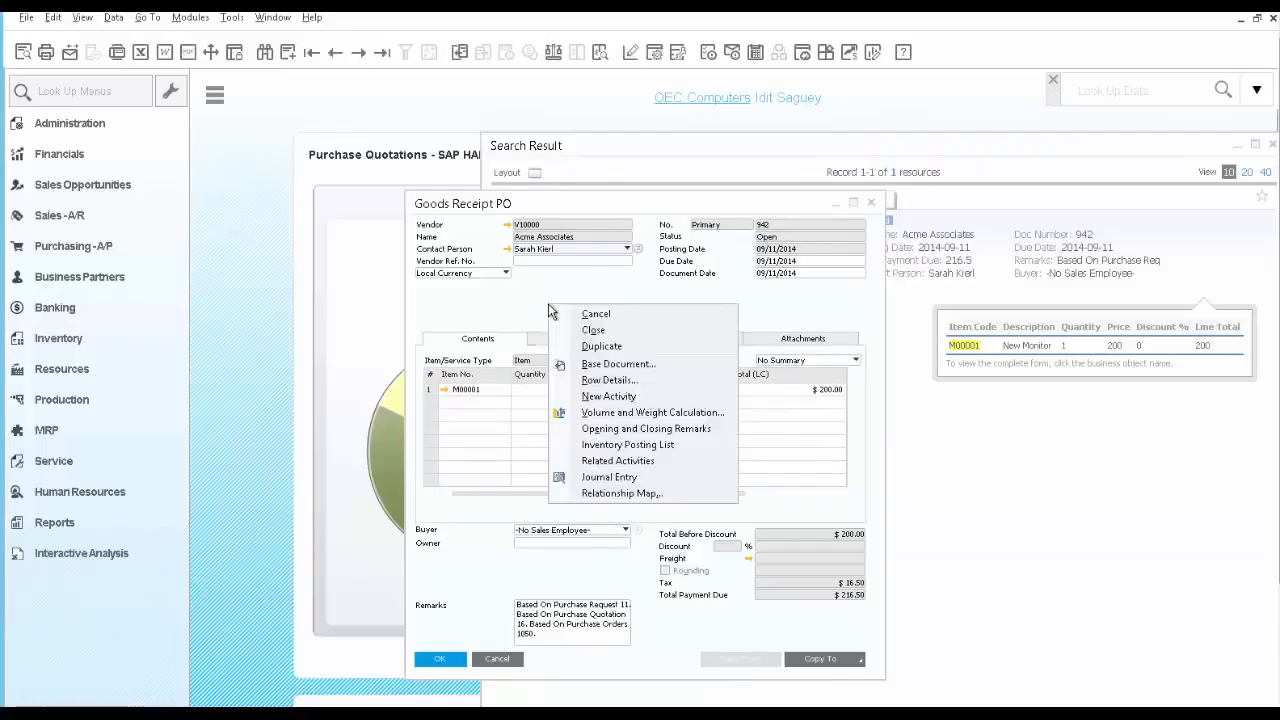
{"action": "left_click", "coordinate": [607, 494]}
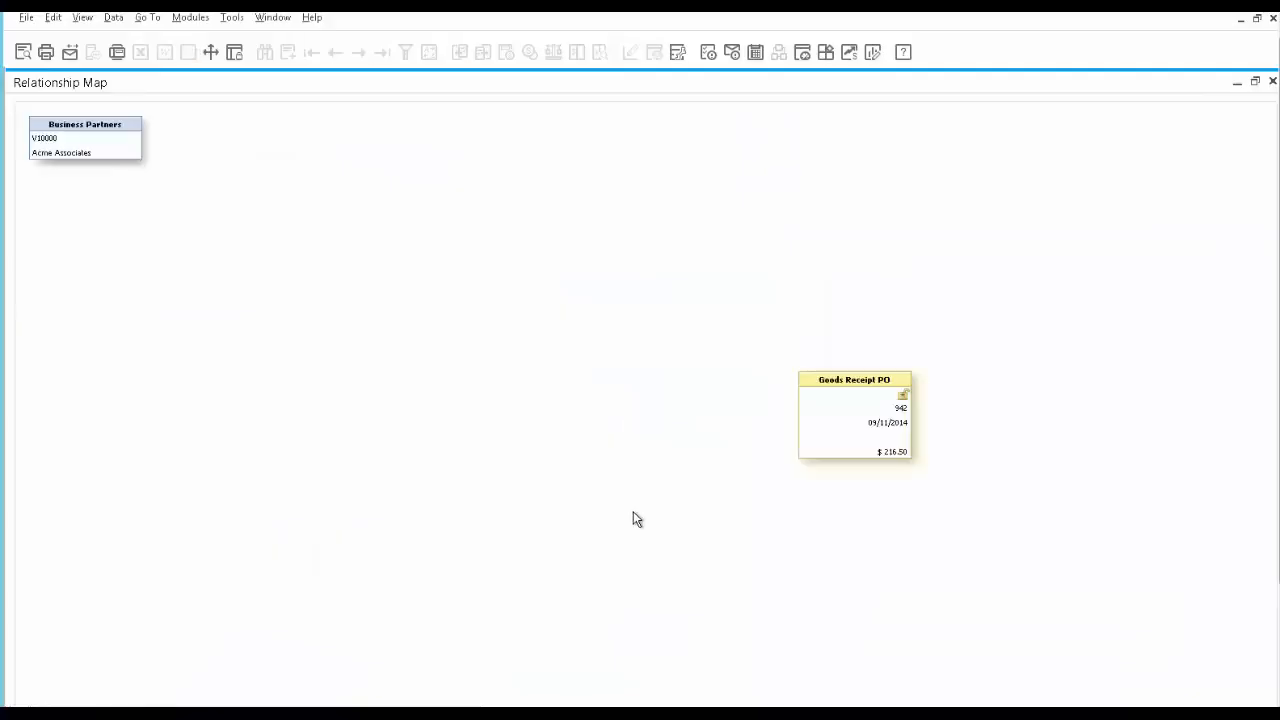